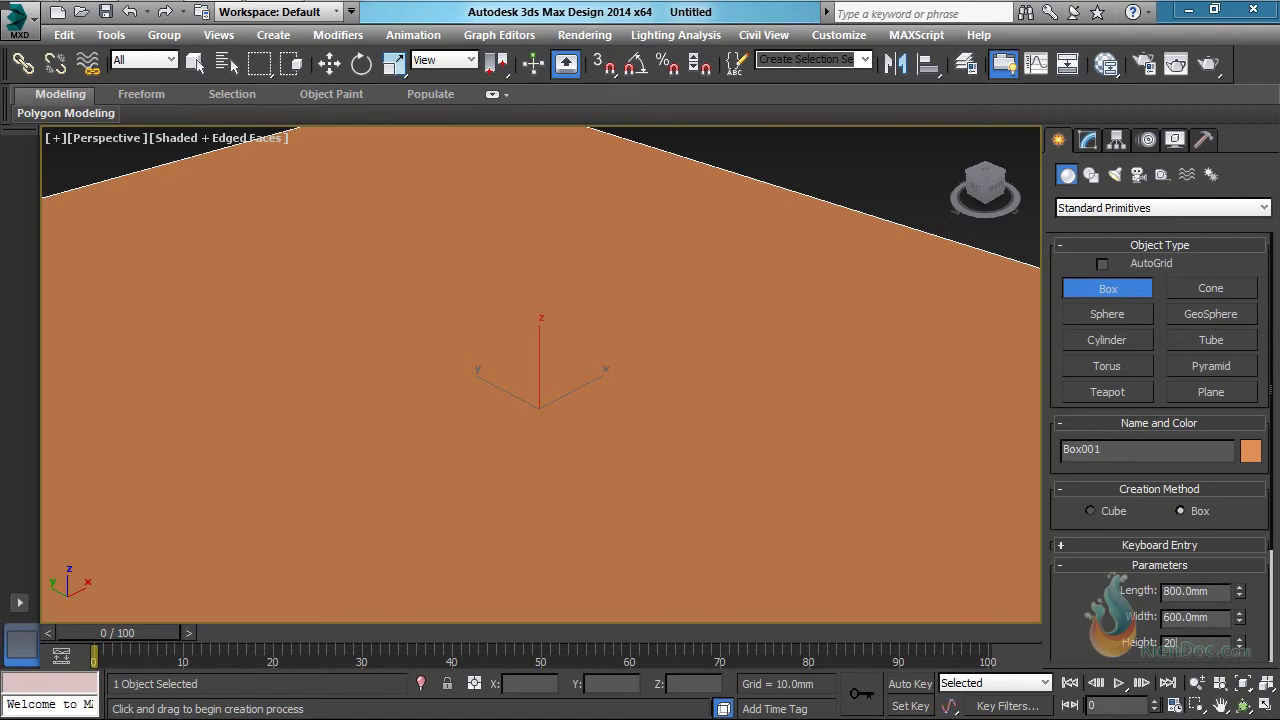
Step: Set the box height to 20 mm and convert the box to an Editable Poly
key(Return)
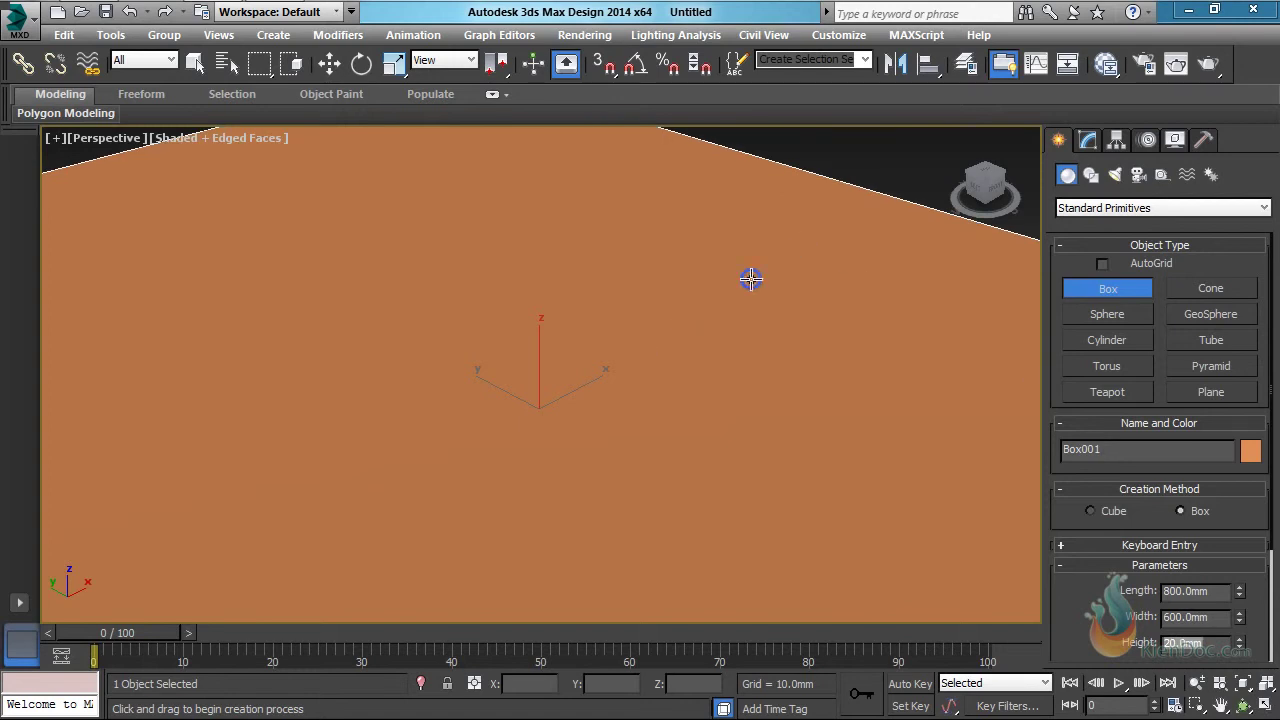
key(r)
scroll(694, 413, down, 5)
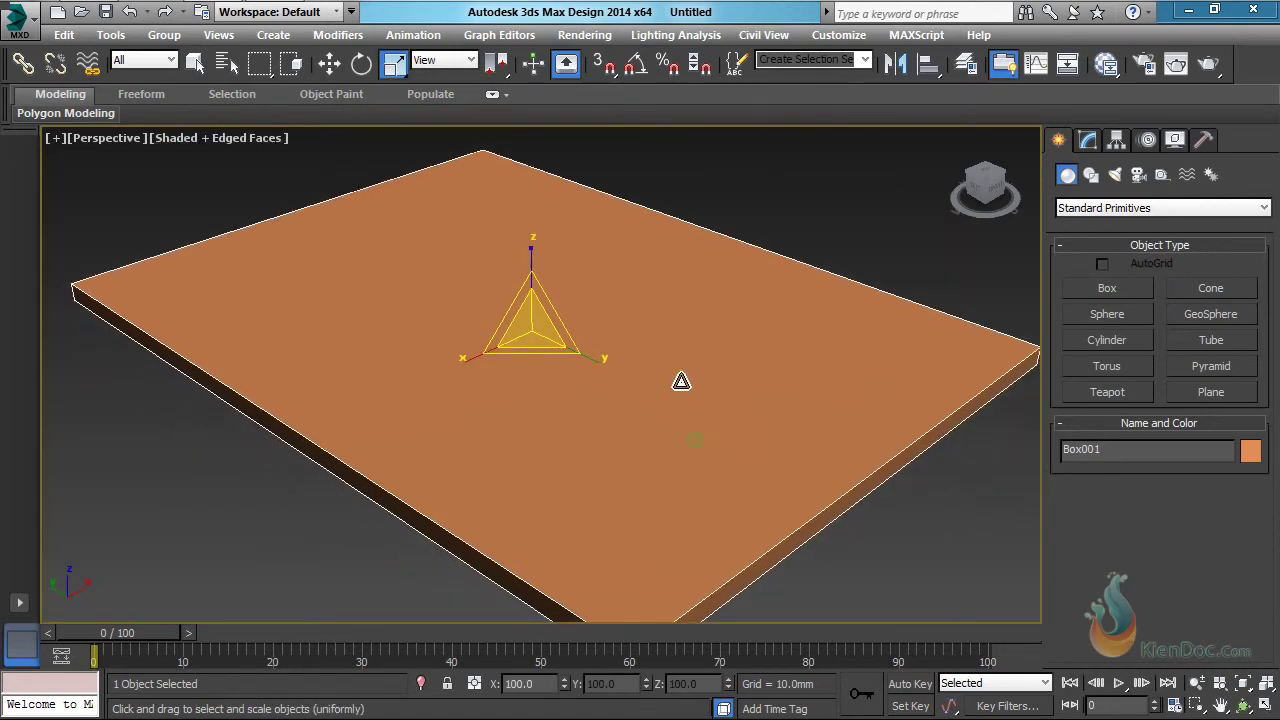
middle_drag(680, 389, 657, 369)
right_click(618, 354)
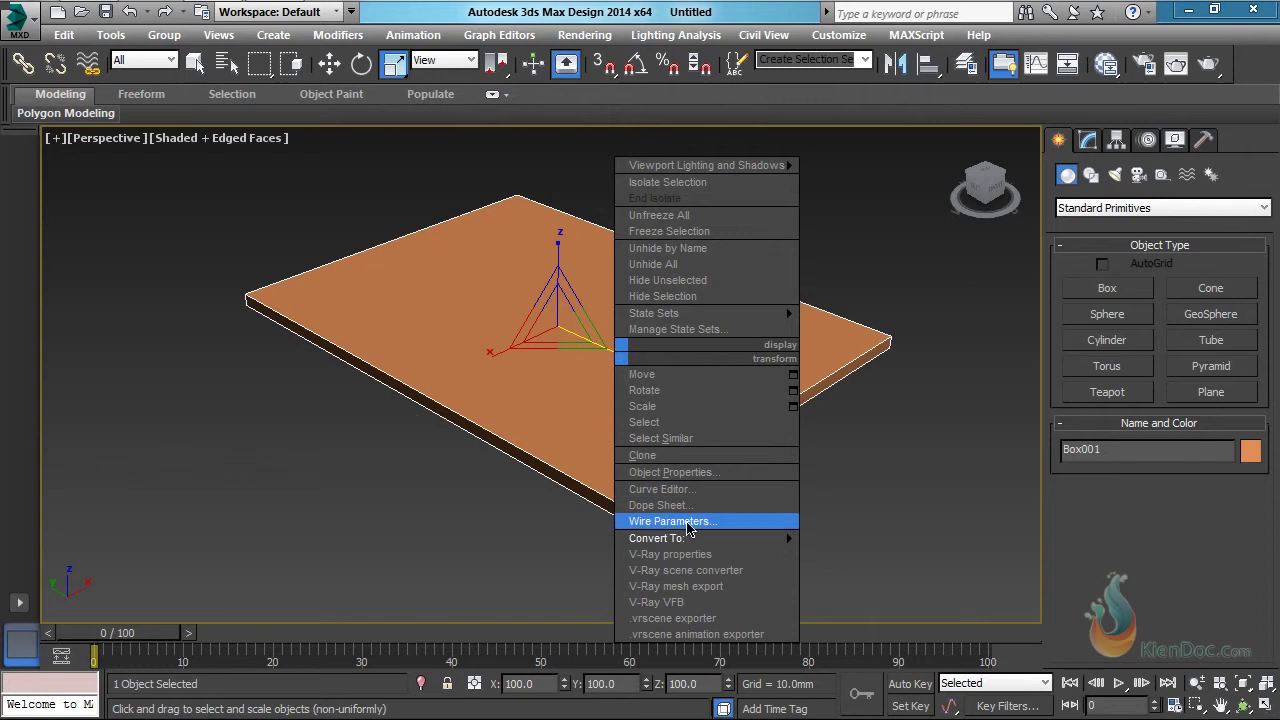
mouse_move(686, 540)
click(909, 556)
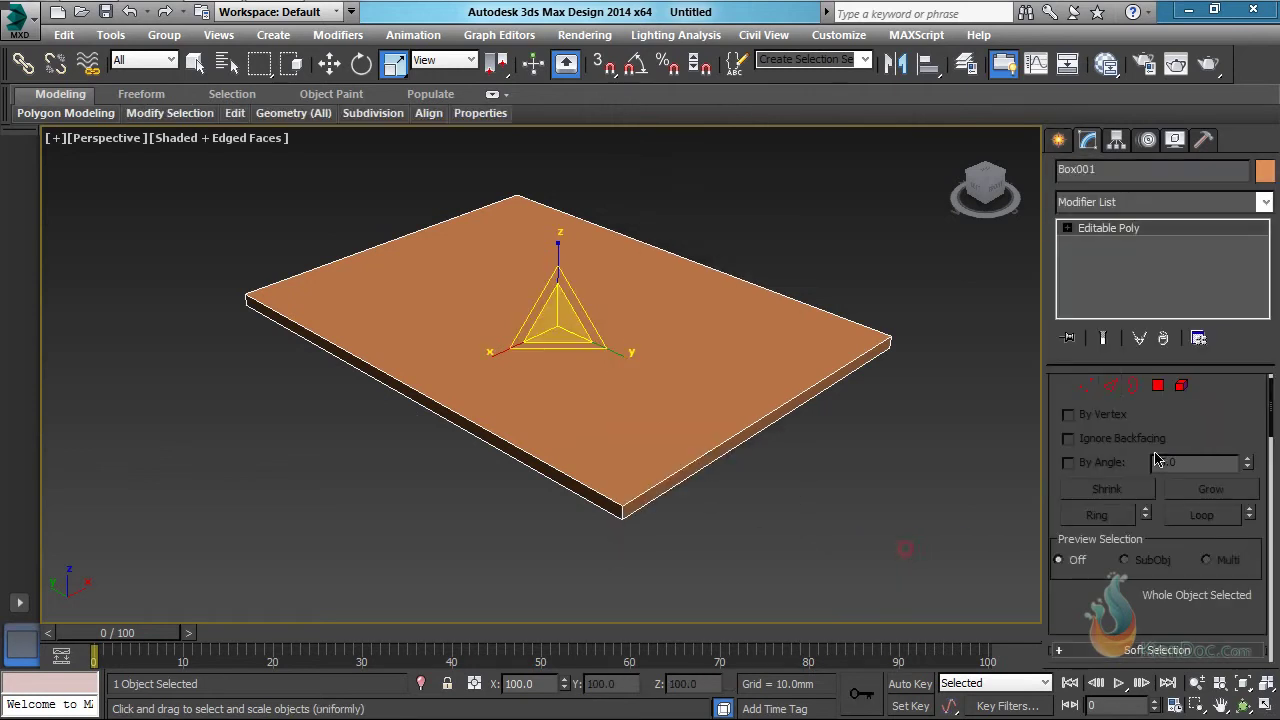
Step: Connect the four long edges of the box with 2 segments and a pinch of 90
click(1109, 386)
alt+middle_drag(728, 377, 555, 331)
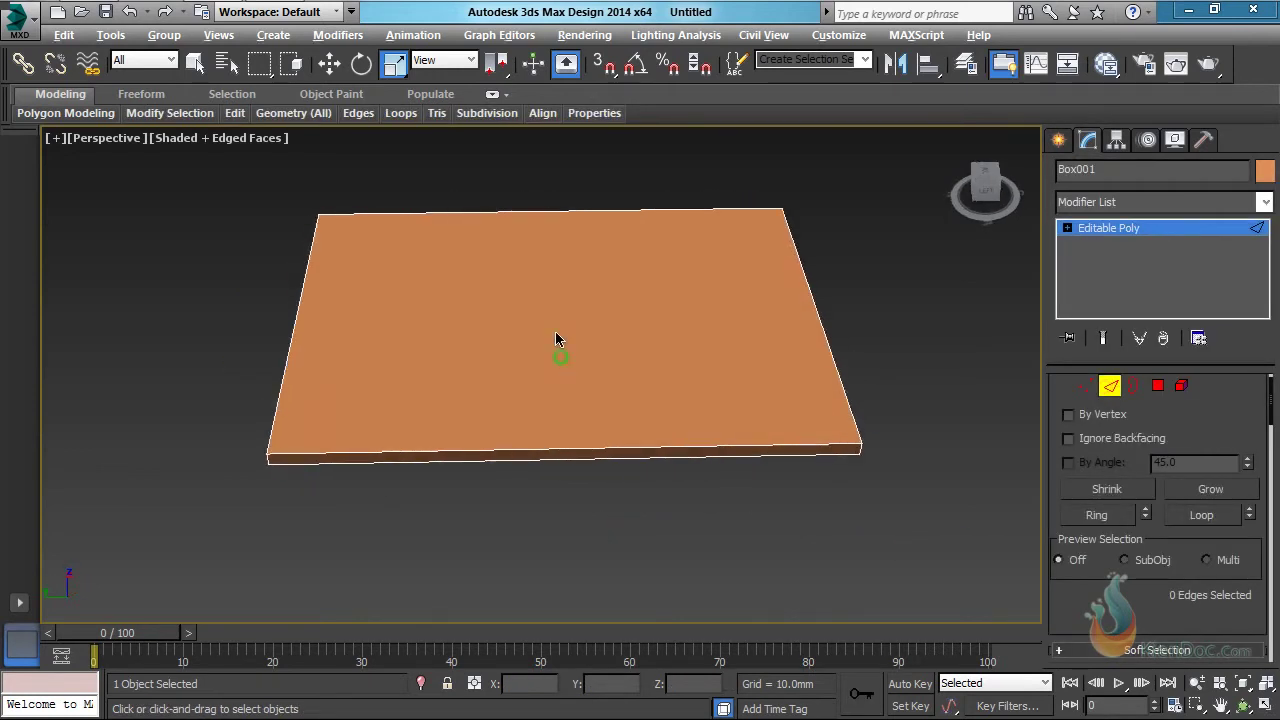
drag(552, 191, 551, 588)
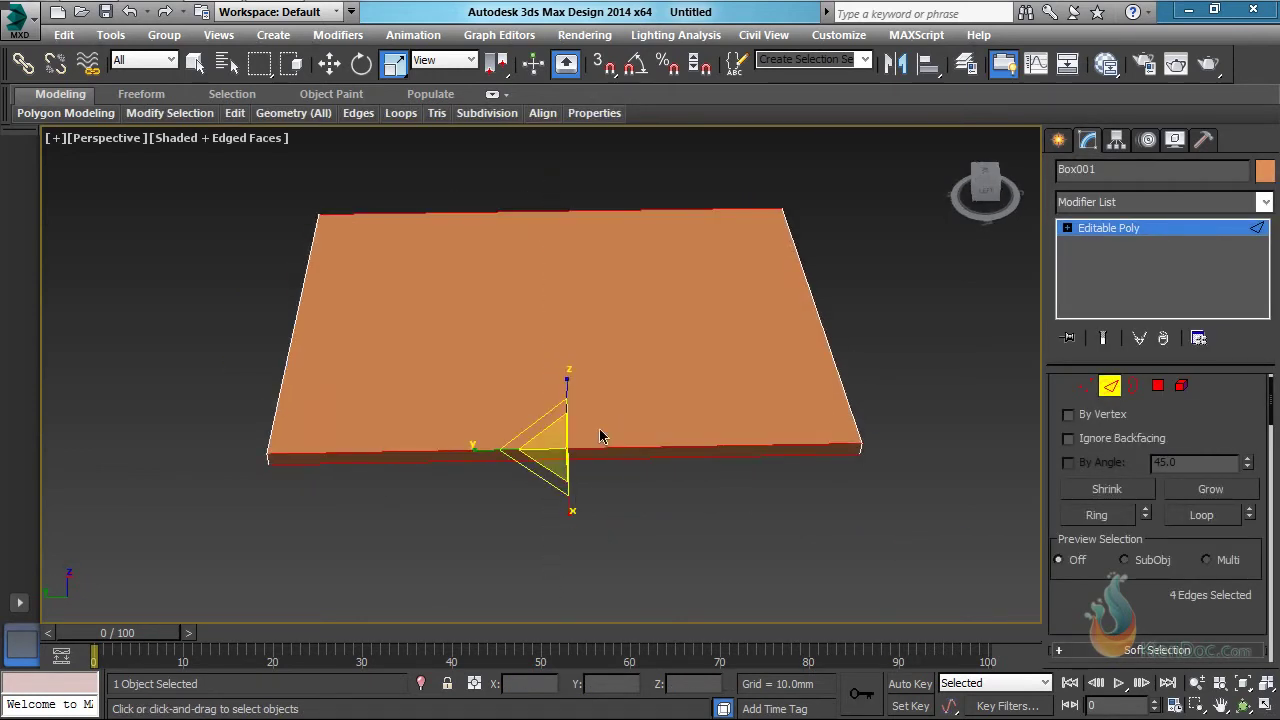
right_click(594, 402)
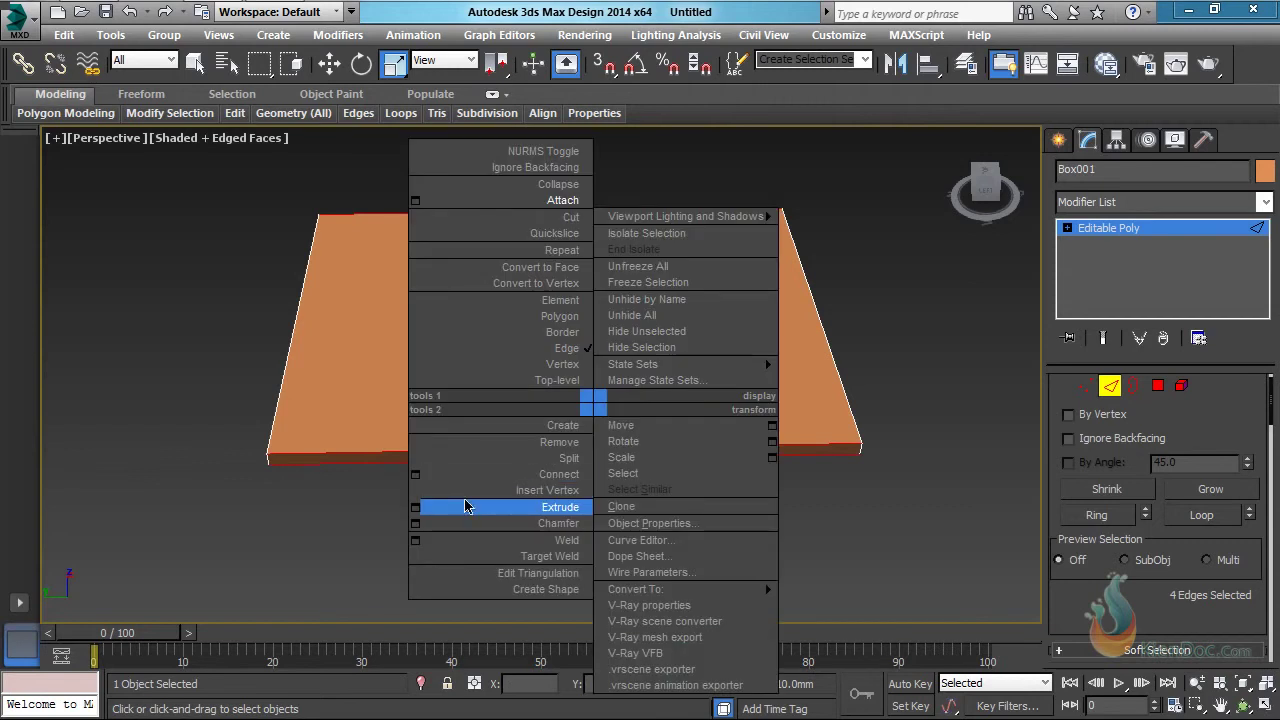
click(415, 476)
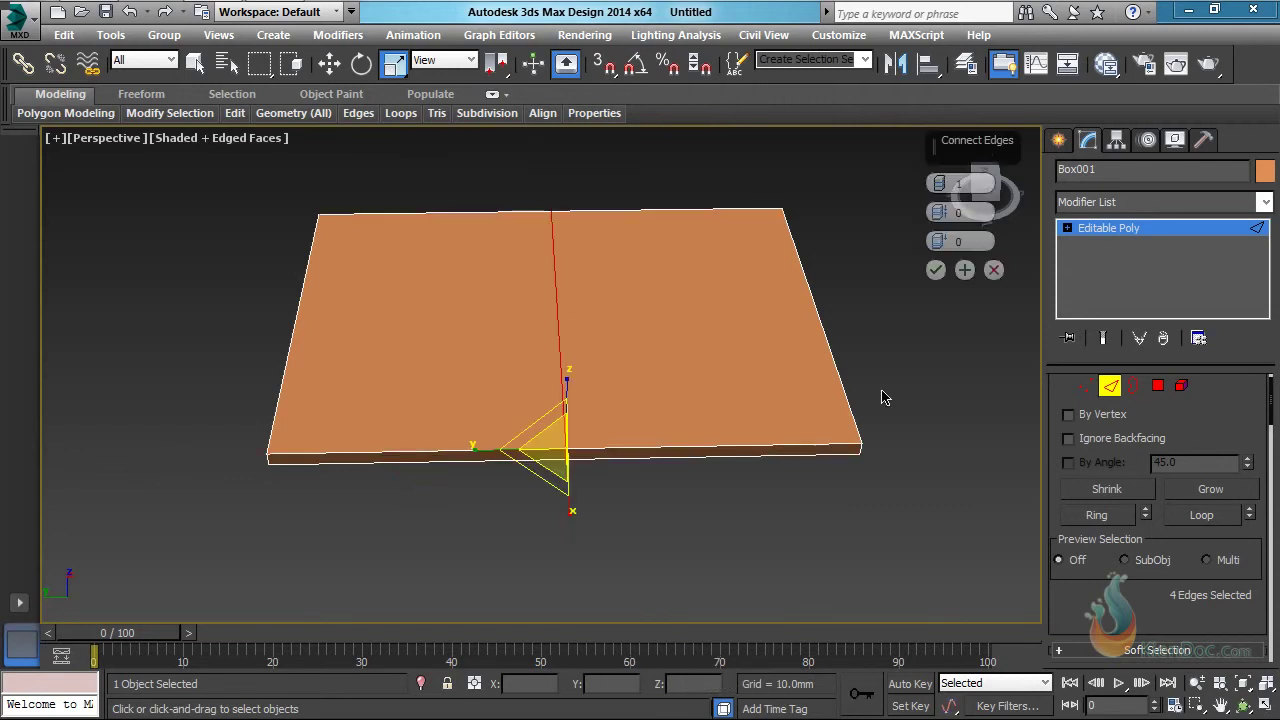
double_click(973, 213)
text(9)
key(Return)
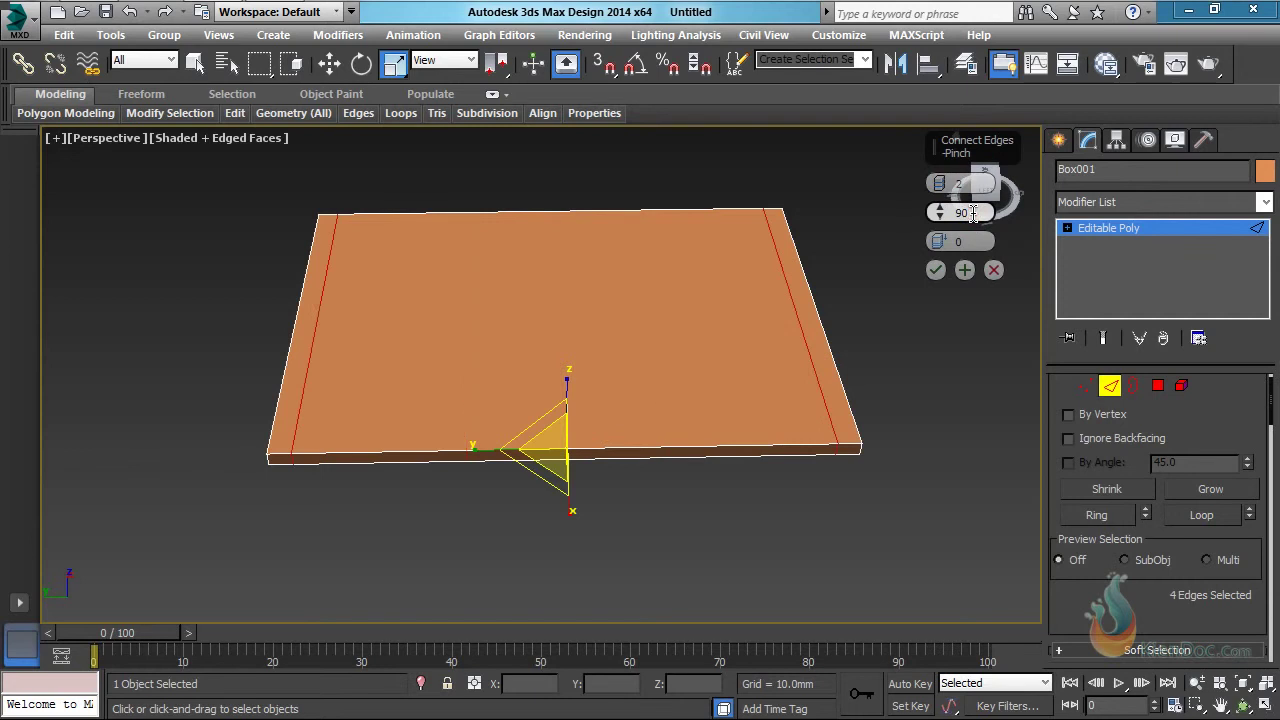
click(941, 270)
Step: Connect the eight edges running across the board's width with 2 segments and a pinch of 90
alt+middle_drag(941, 277, 660, 303)
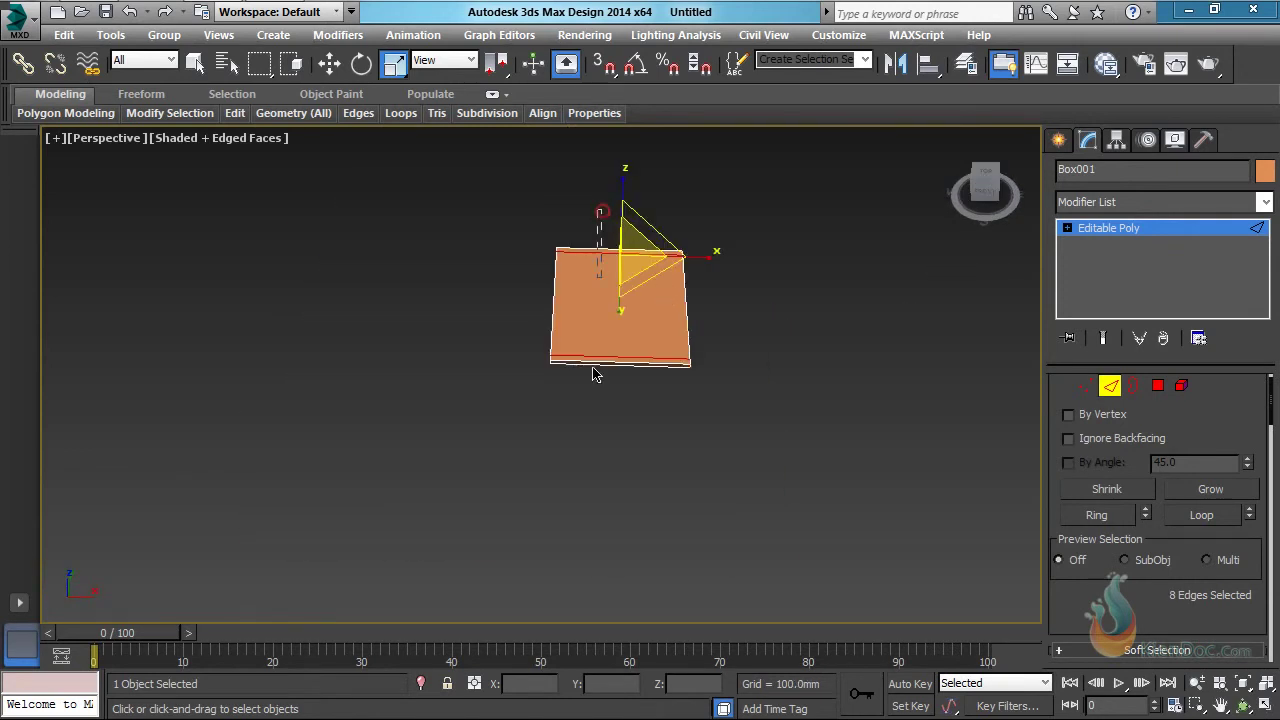
right_click(603, 310)
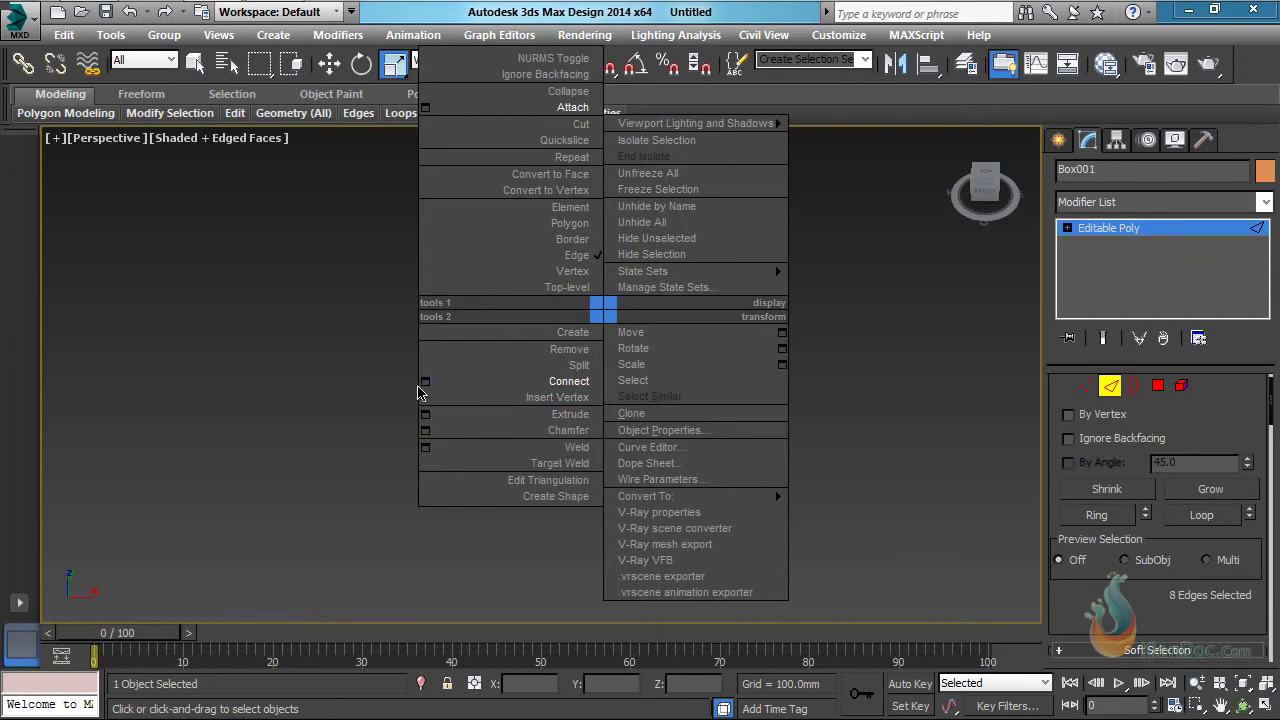
click(424, 382)
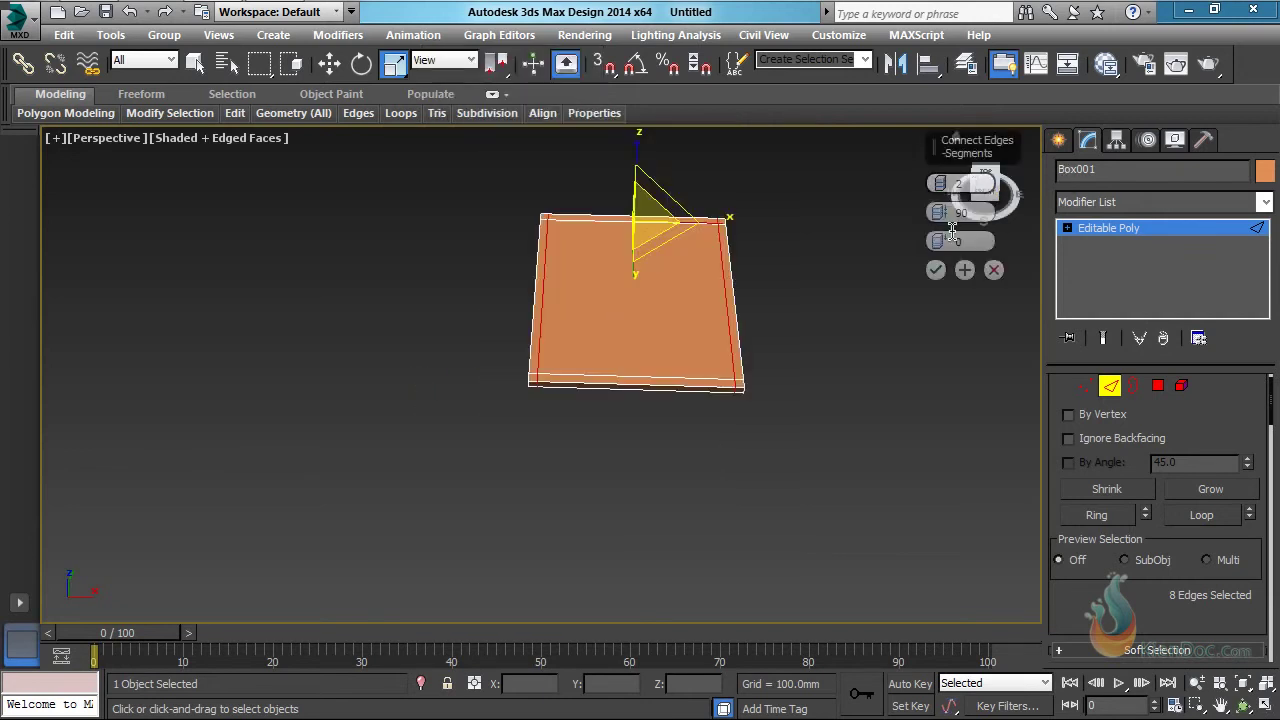
click(932, 270)
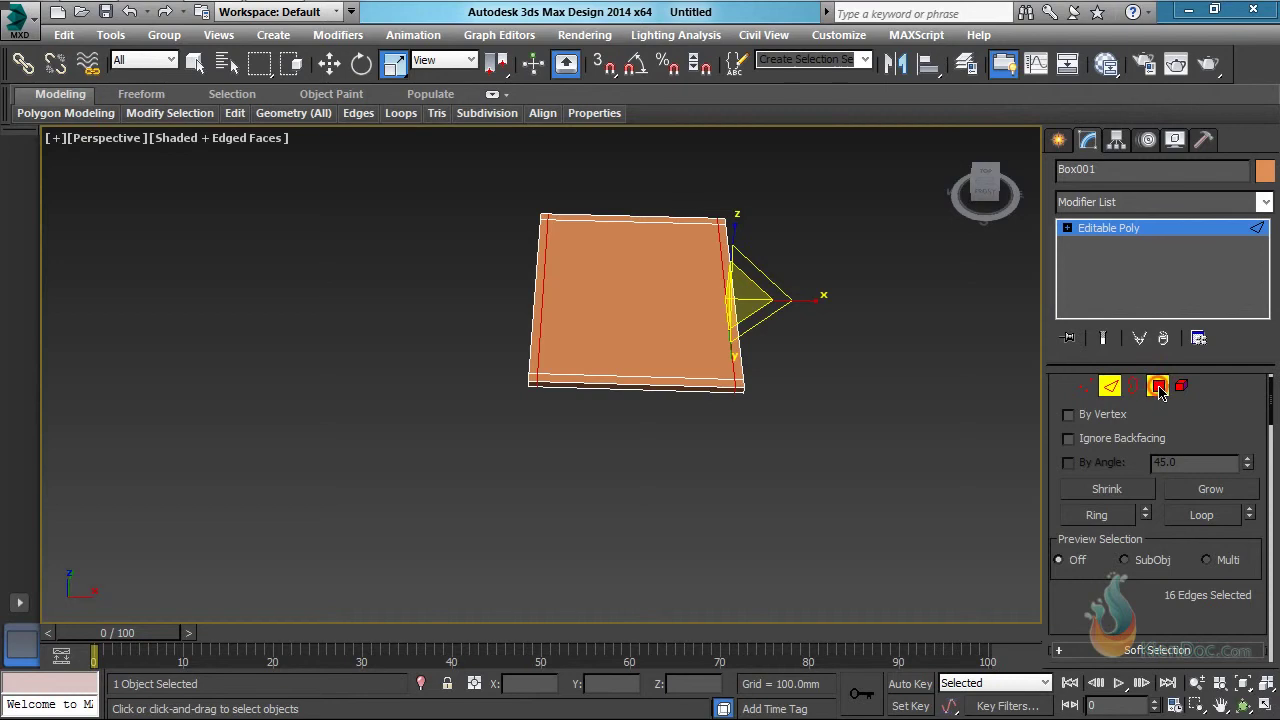
Step: Select the four small corner polygons on the underside of the board
click(1160, 391)
alt+middle_drag(580, 354, 694, 214)
scroll(694, 214, up, 5)
click(693, 217)
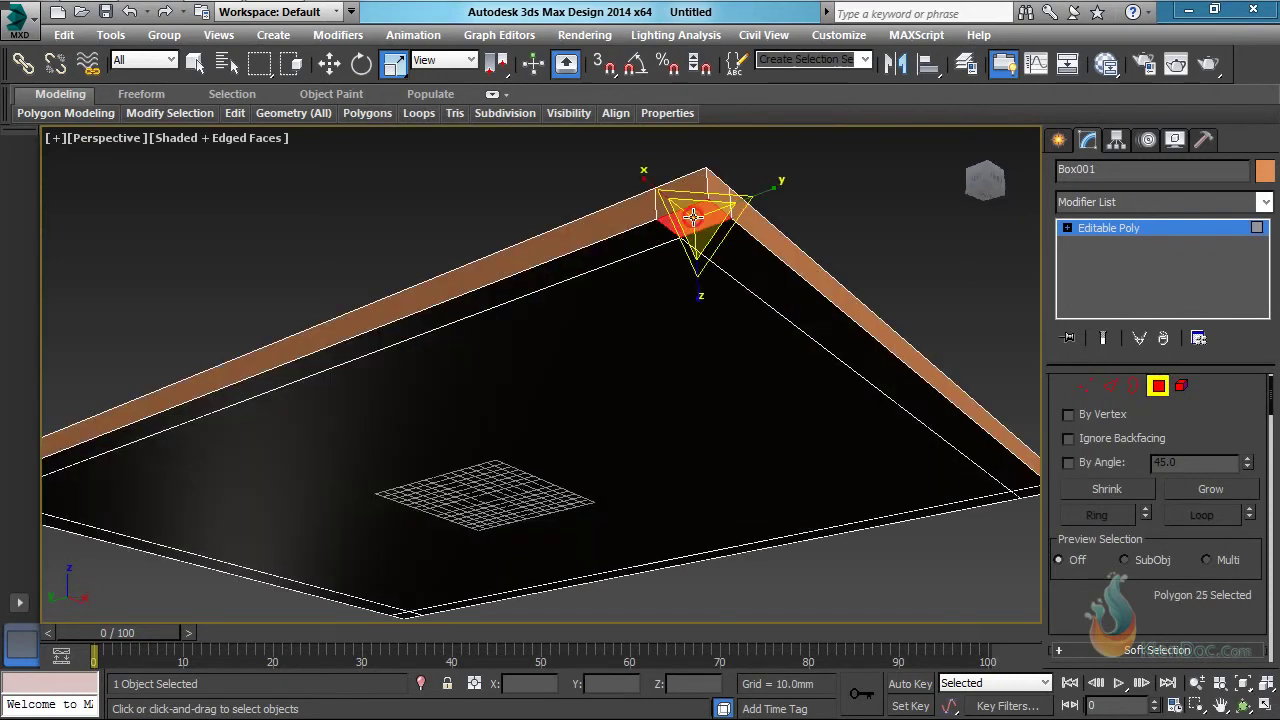
scroll(889, 409, up, 3)
middle_drag(889, 409, 771, 292)
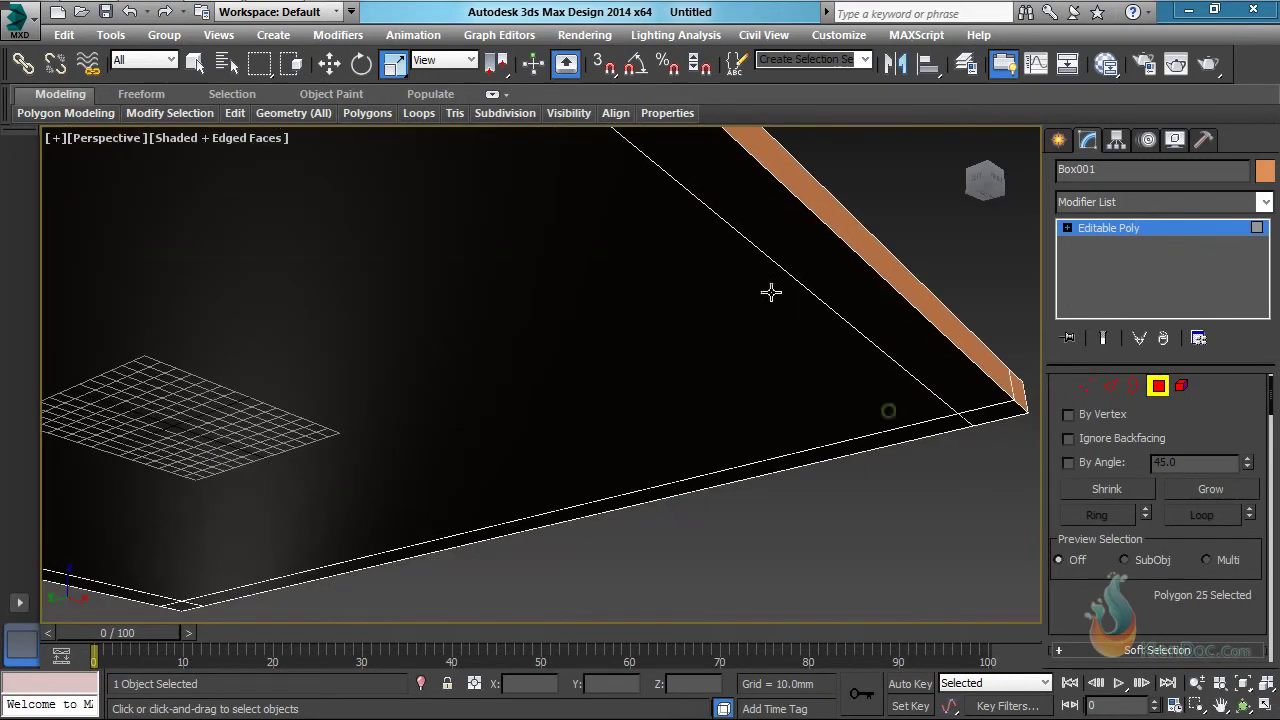
ctrl+click(995, 414)
alt+middle_drag(977, 420, 380, 354)
ctrl+click(451, 347)
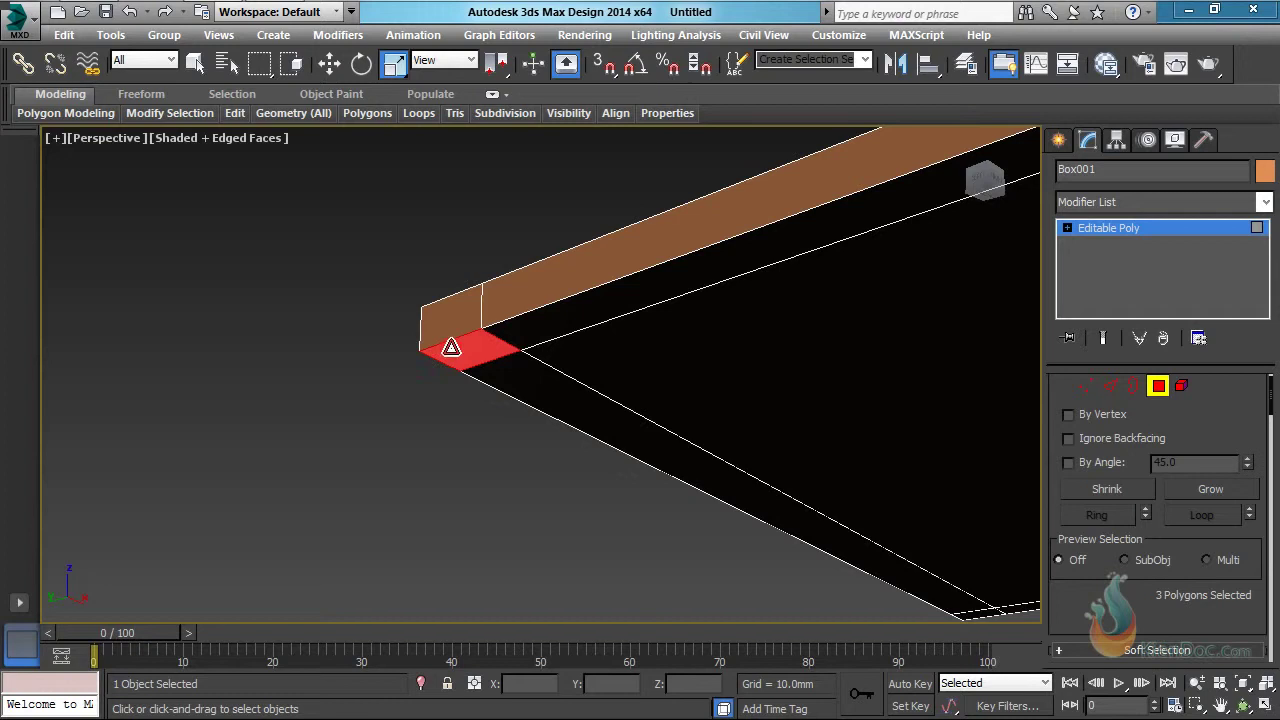
scroll(516, 357, down, 4)
middle_drag(676, 530, 620, 411)
scroll(675, 391, up, 3)
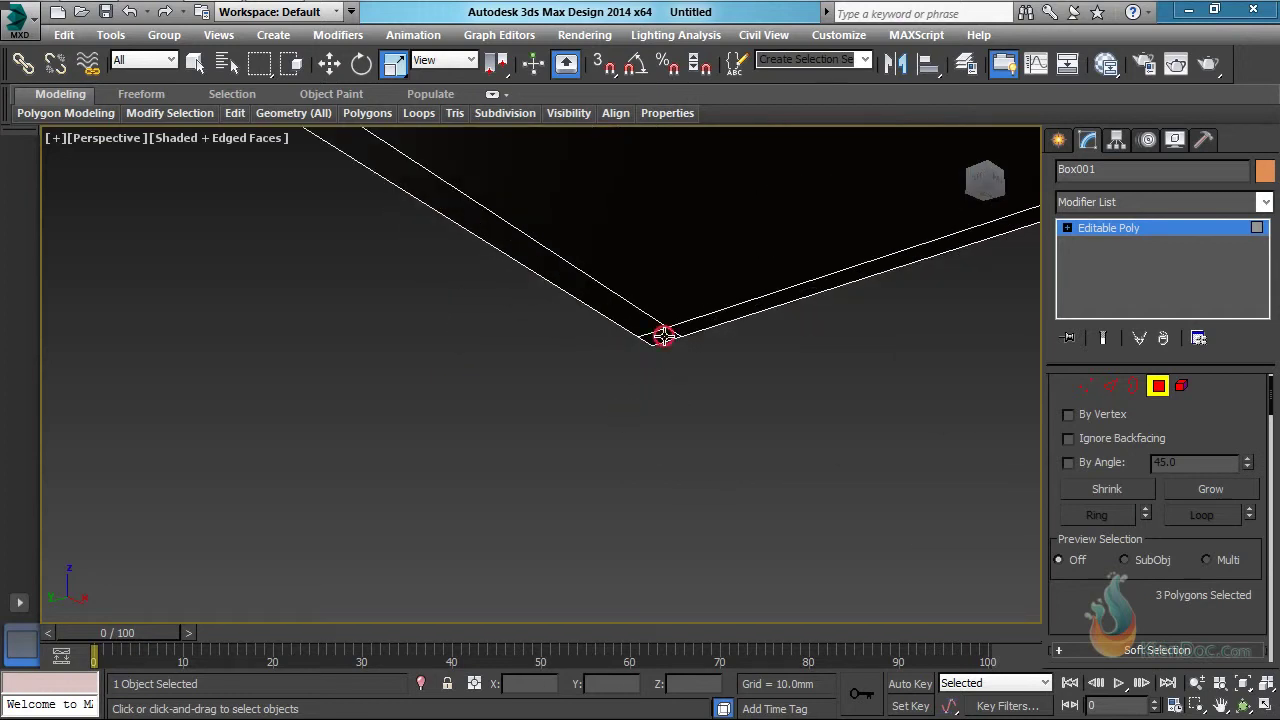
ctrl+click(664, 336)
scroll(640, 360, down, 8)
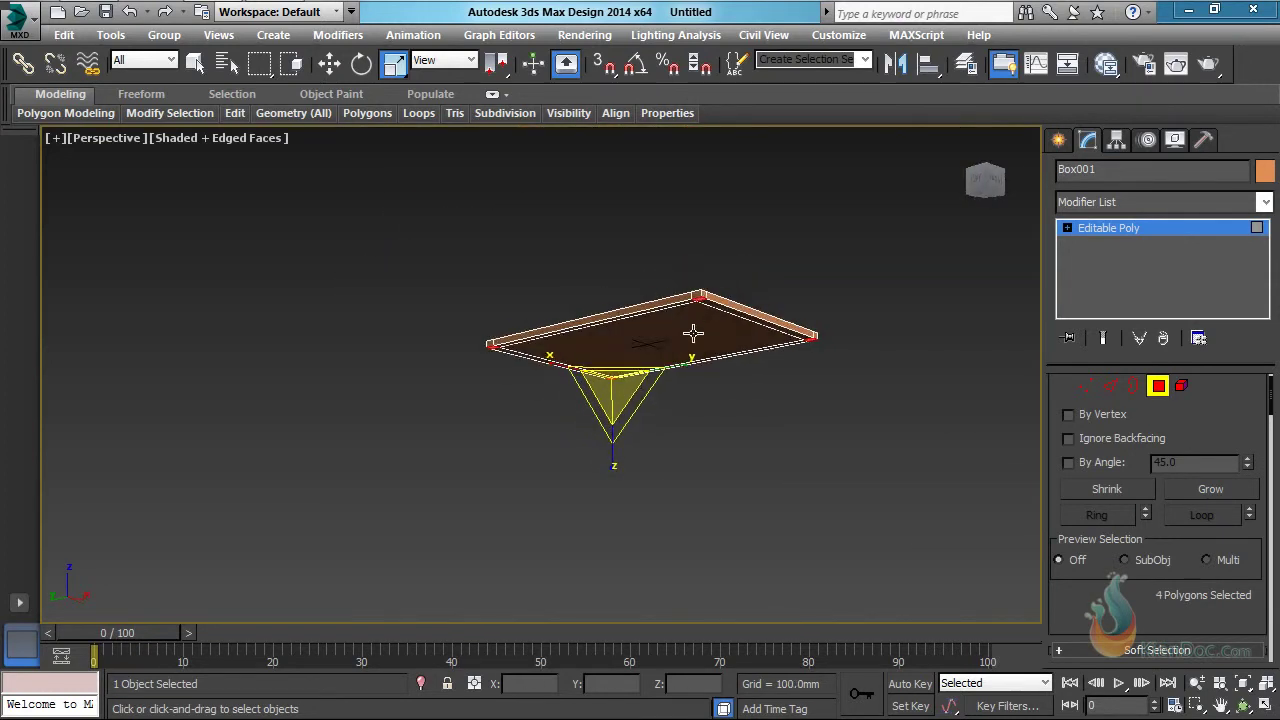
Step: Extrude the four selected corner polygons 100 mm to form the upper leg sections
scroll(693, 333, up, 3)
alt+middle_drag(693, 333, 711, 404)
middle_drag(711, 404, 623, 374)
right_click(620, 373)
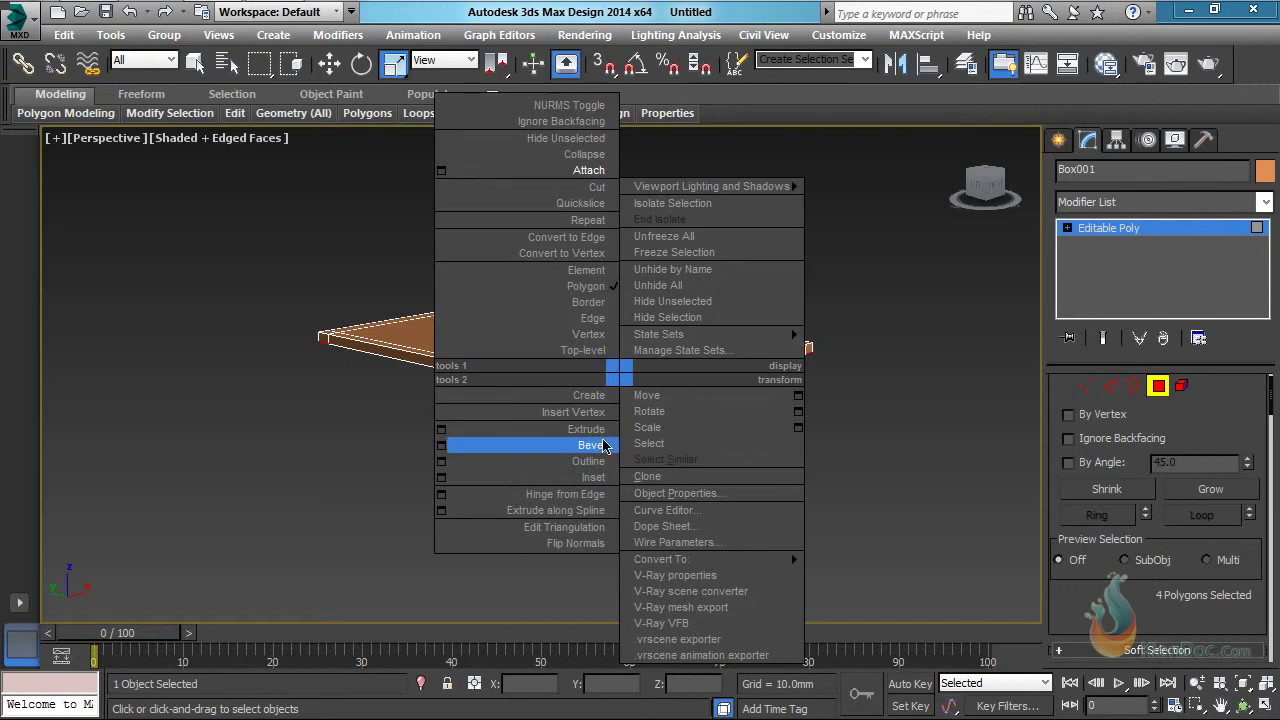
click(441, 432)
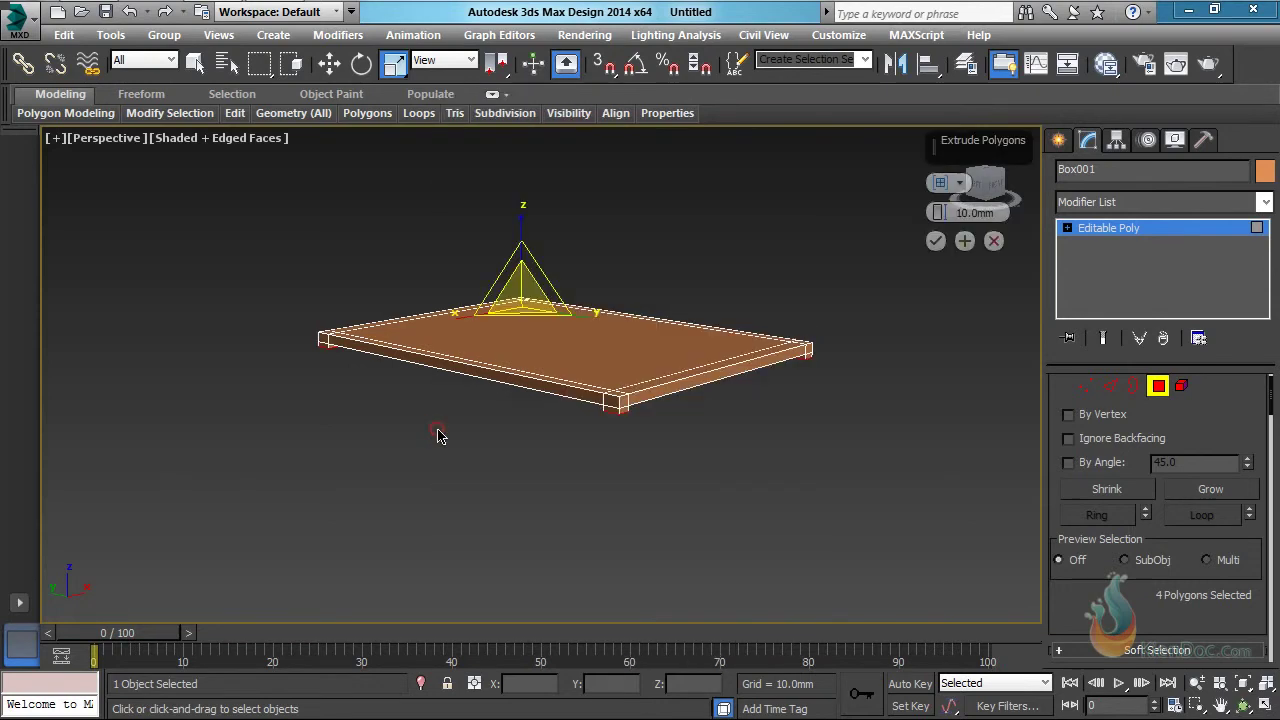
double_click(990, 211)
text(4)
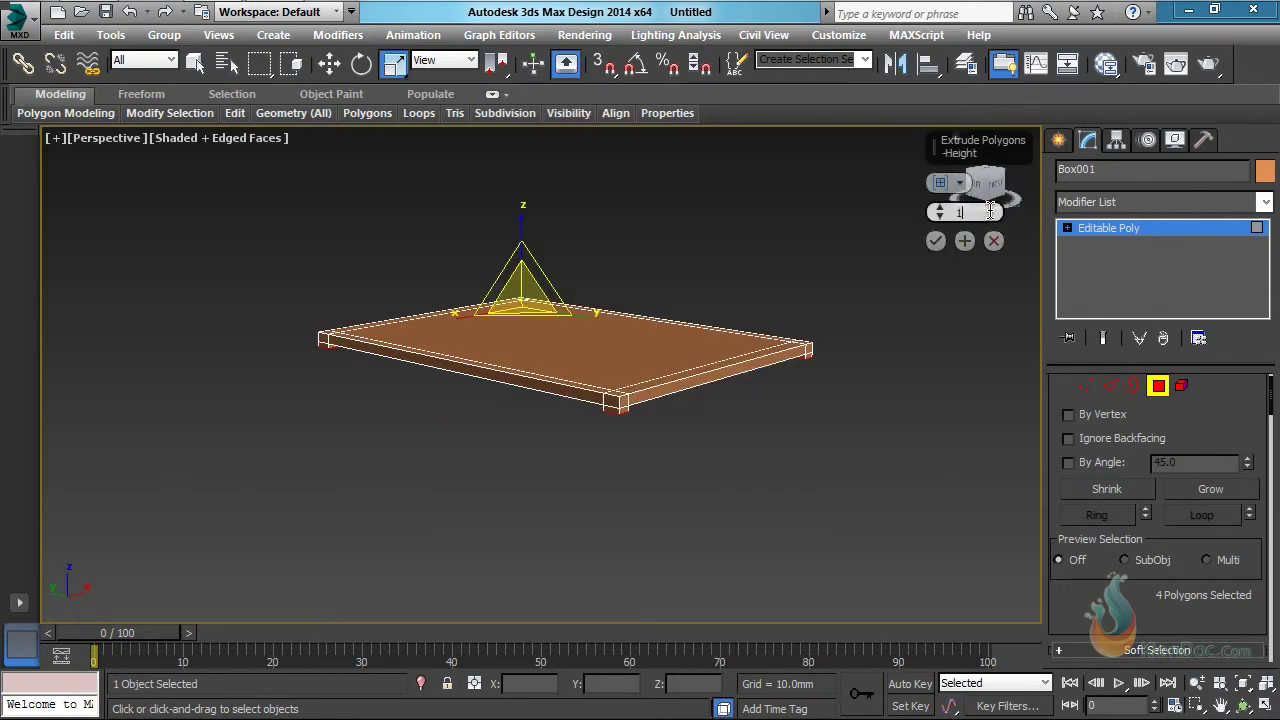
click(962, 242)
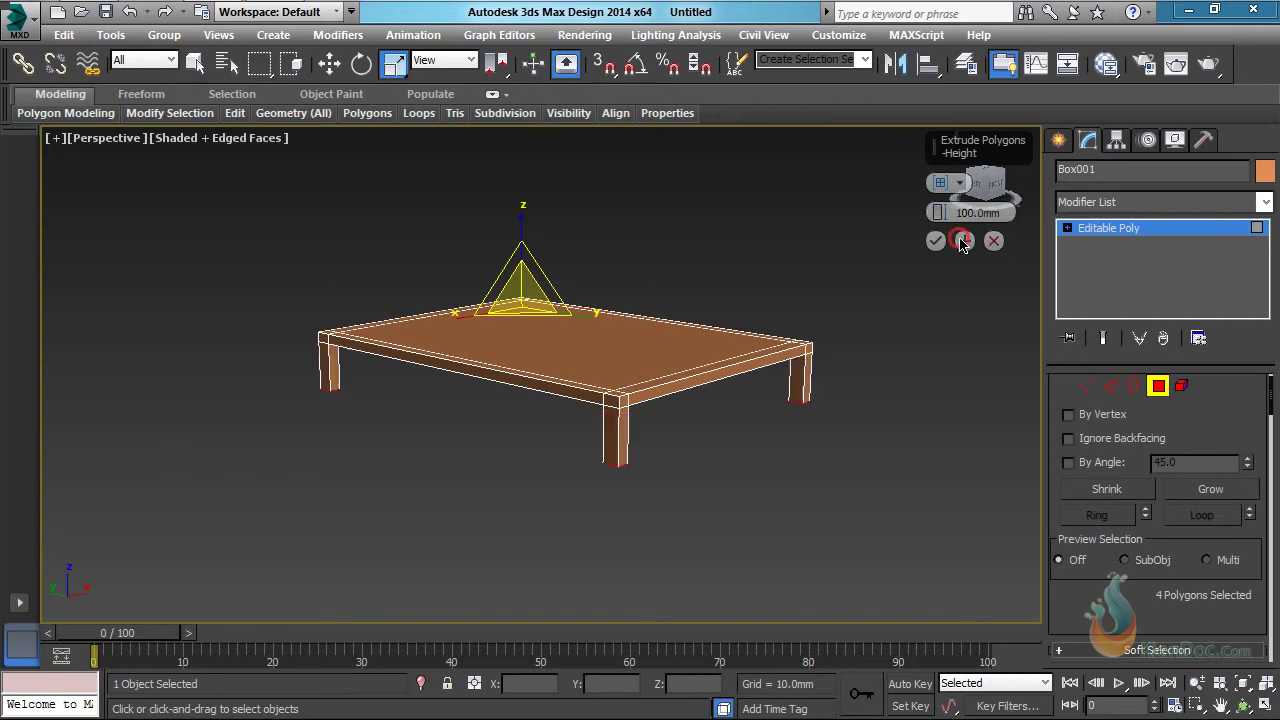
click(966, 244)
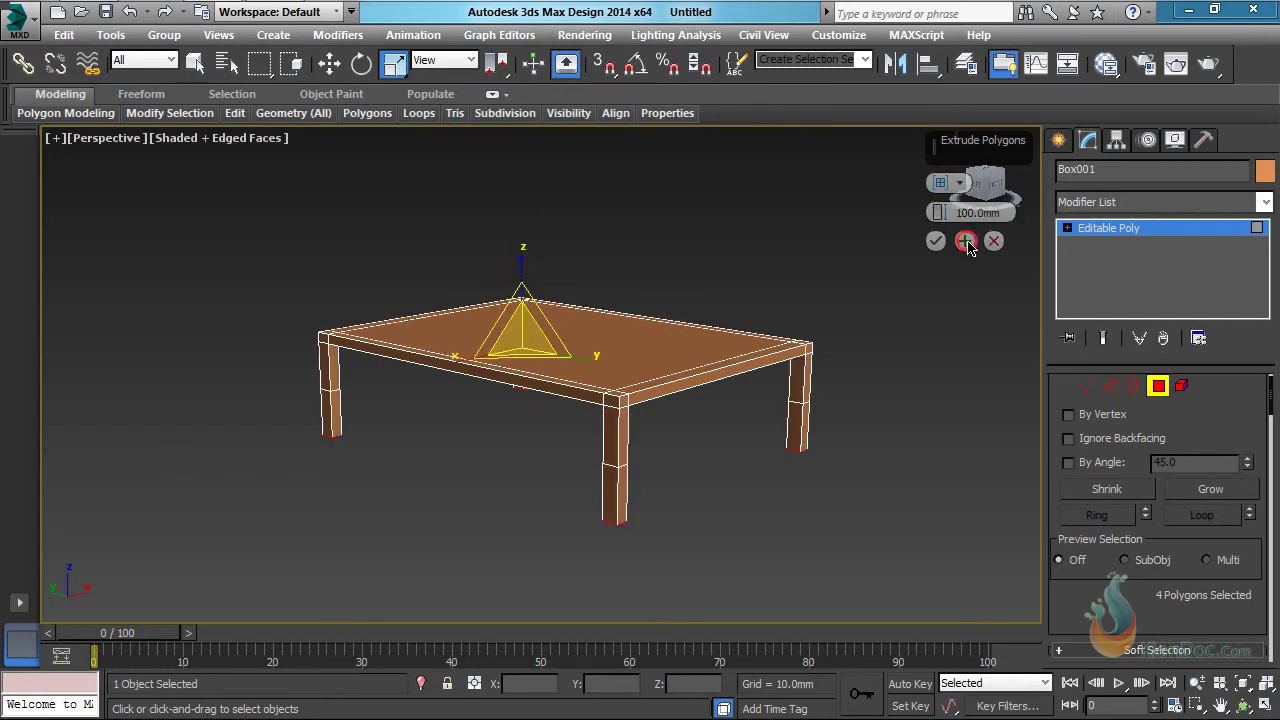
Step: Extrude the ends of the four legs by another 500 mm
double_click(992, 212)
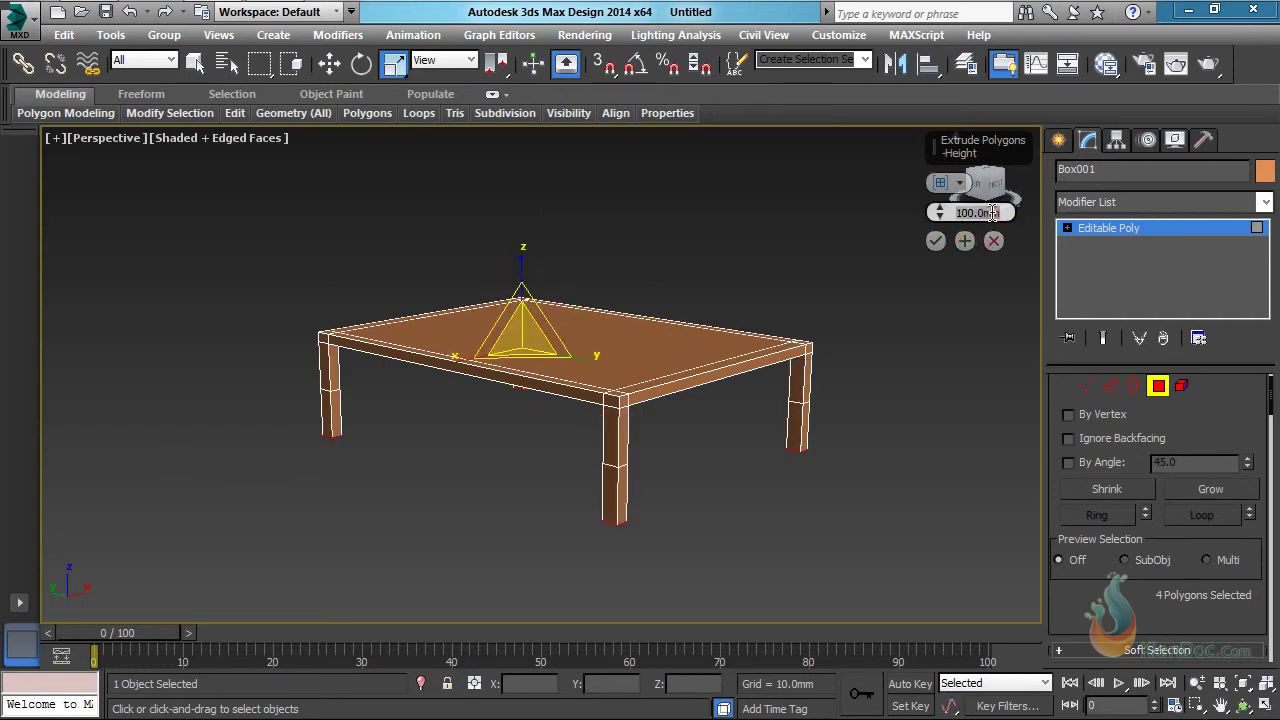
text(500)
click(936, 243)
middle_drag(628, 381, 592, 267)
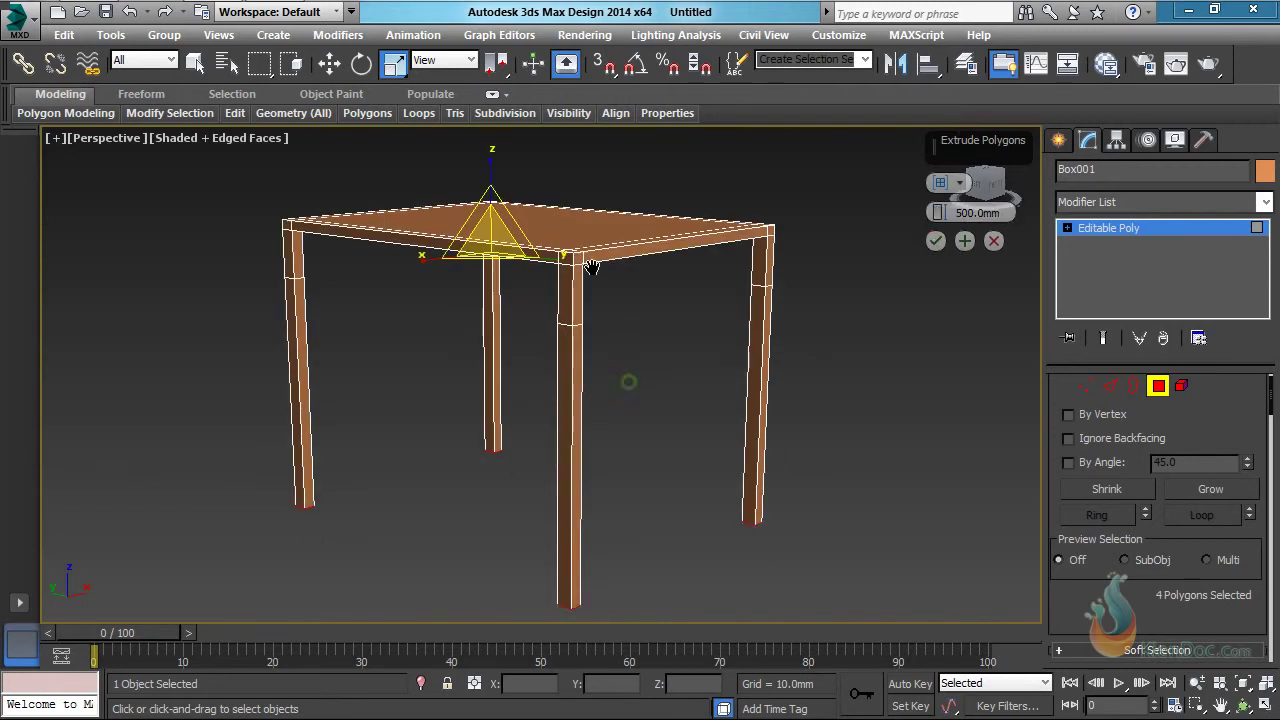
click(936, 241)
Step: Connect the vertical edges of the four lower leg sections with 1 segment, pinch 0 and slide -65
scroll(708, 343, down, 4)
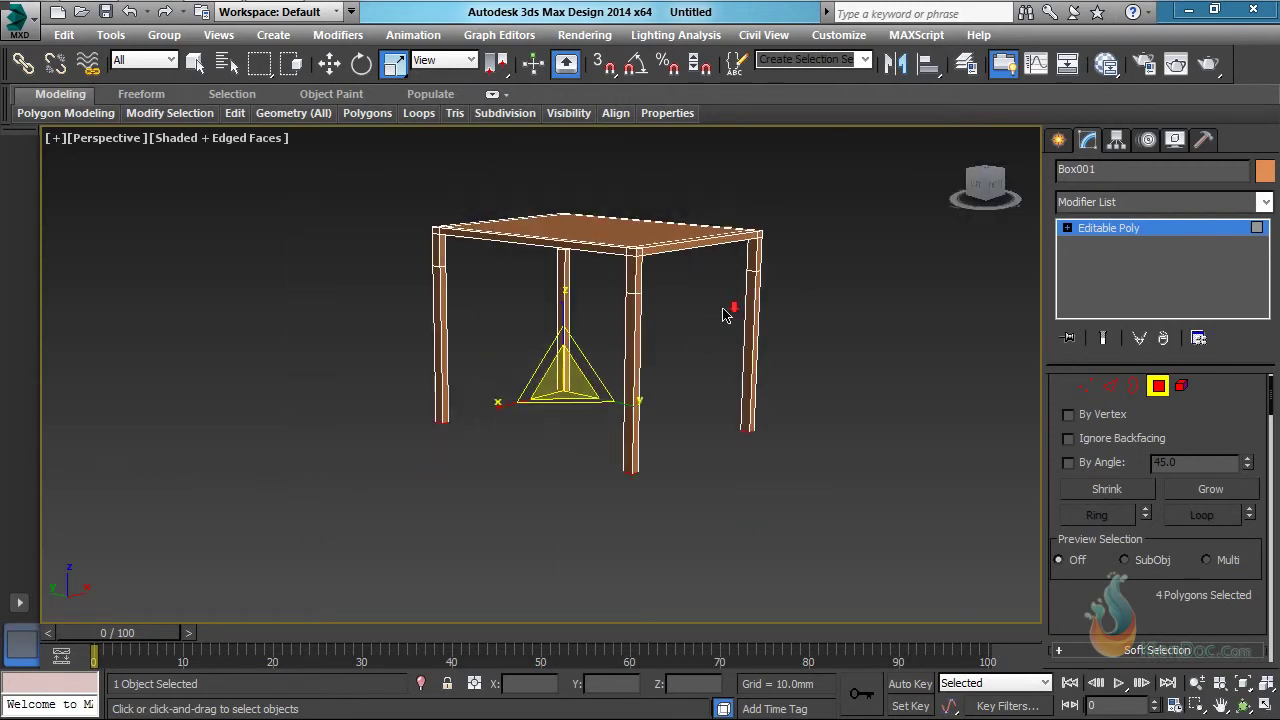
scroll(668, 315, up, 8)
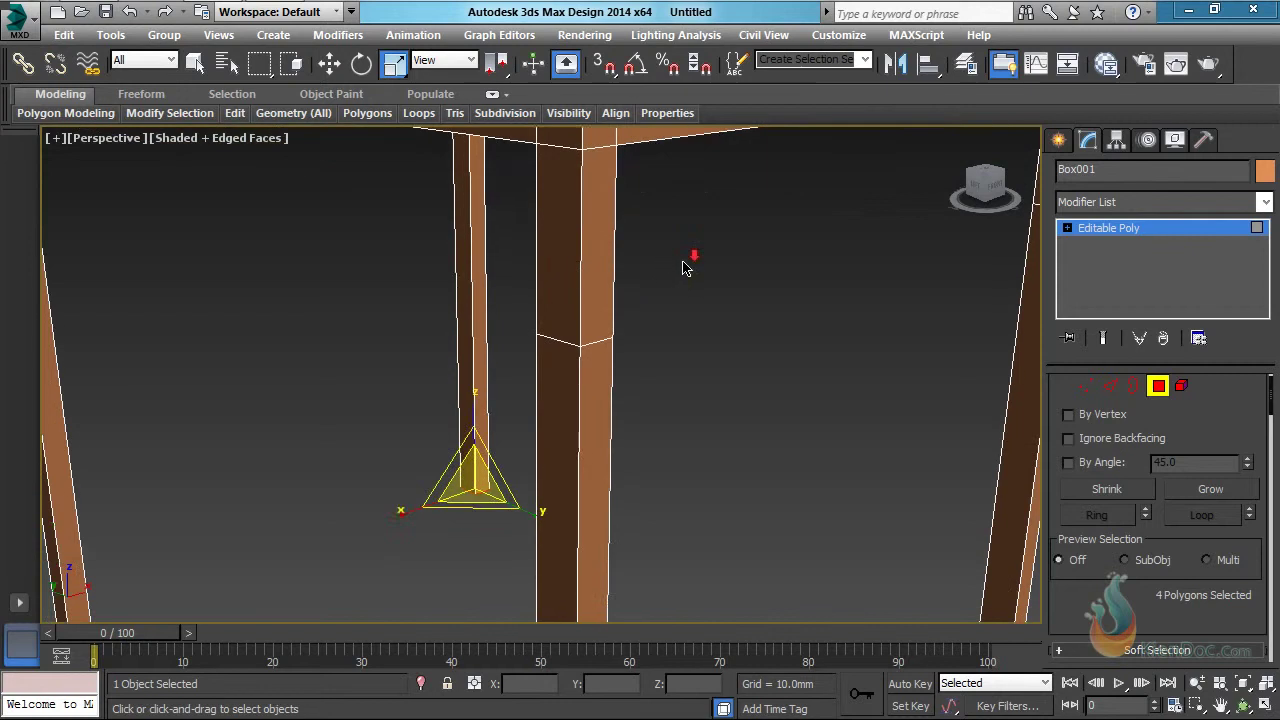
scroll(700, 285, down, 4)
mouse_move(722, 305)
alt+middle_down()
mouse_move(749, 280)
mouse_move(737, 297)
alt+middle_up()
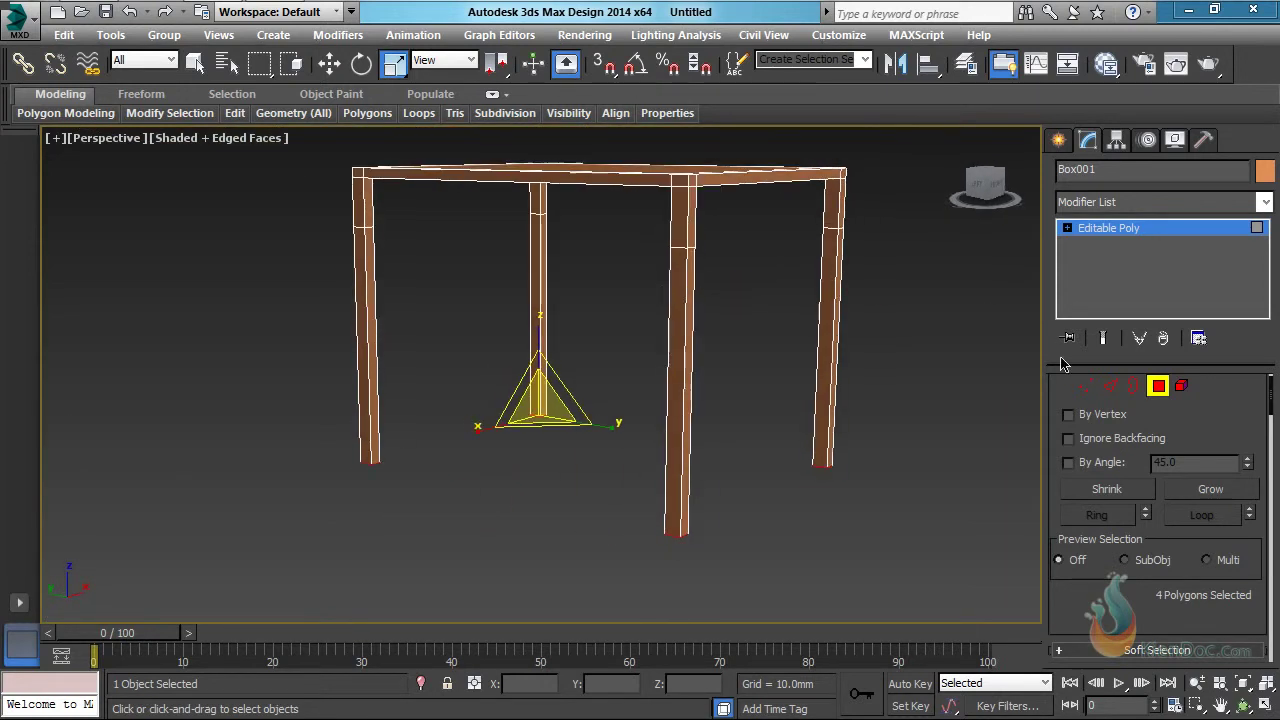
click(1113, 388)
drag(520, 333, 290, 323)
right_click(540, 295)
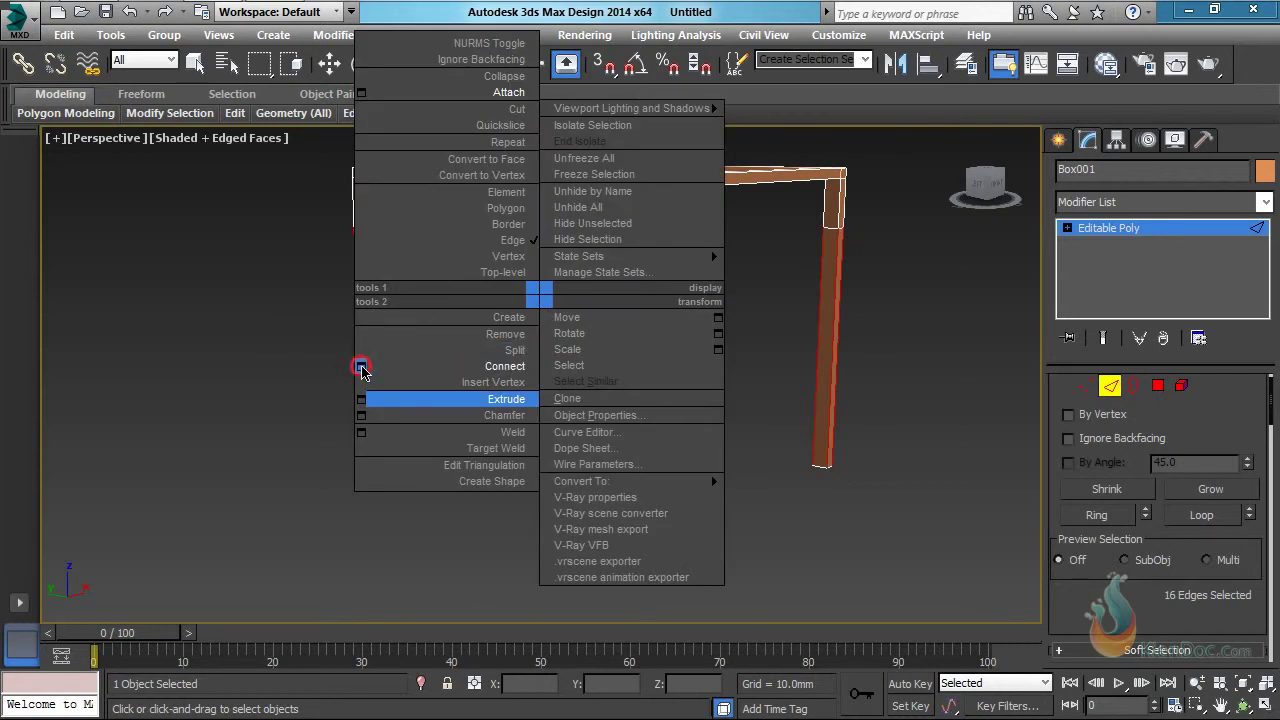
click(361, 366)
alt+middle_drag(480, 331, 918, 224)
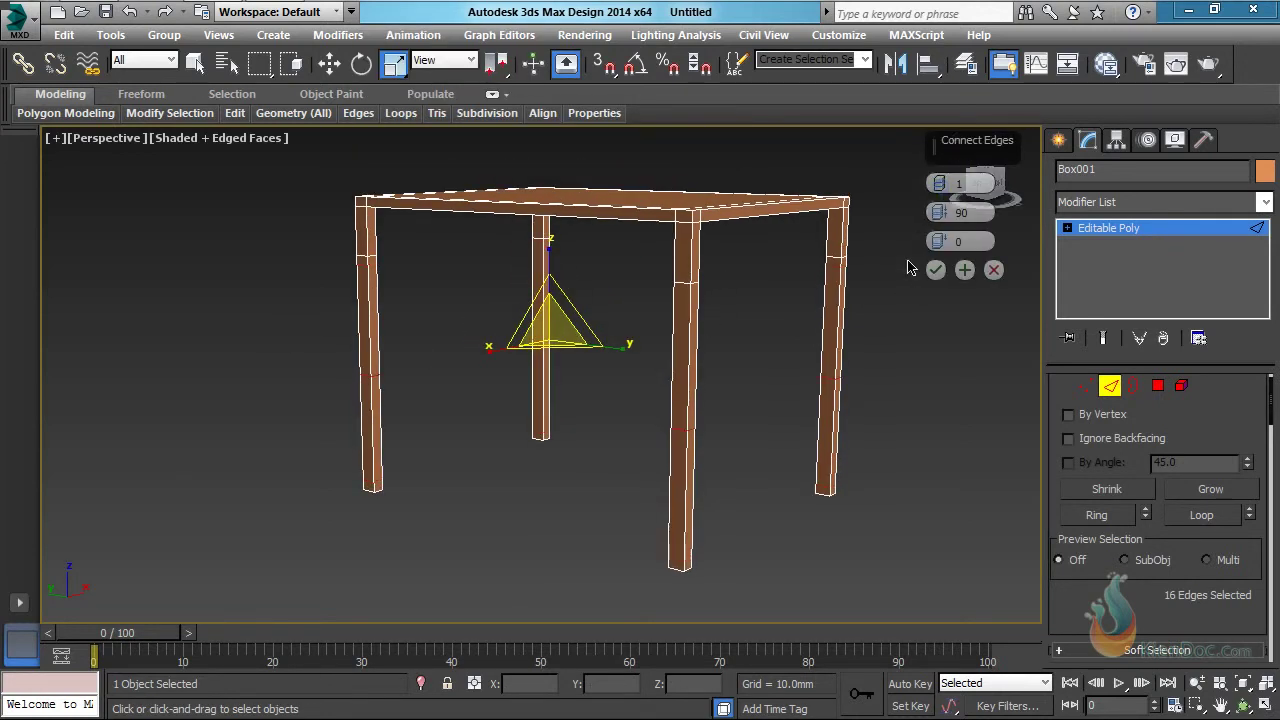
alt+middle_drag(728, 309, 695, 320)
right_click(941, 216)
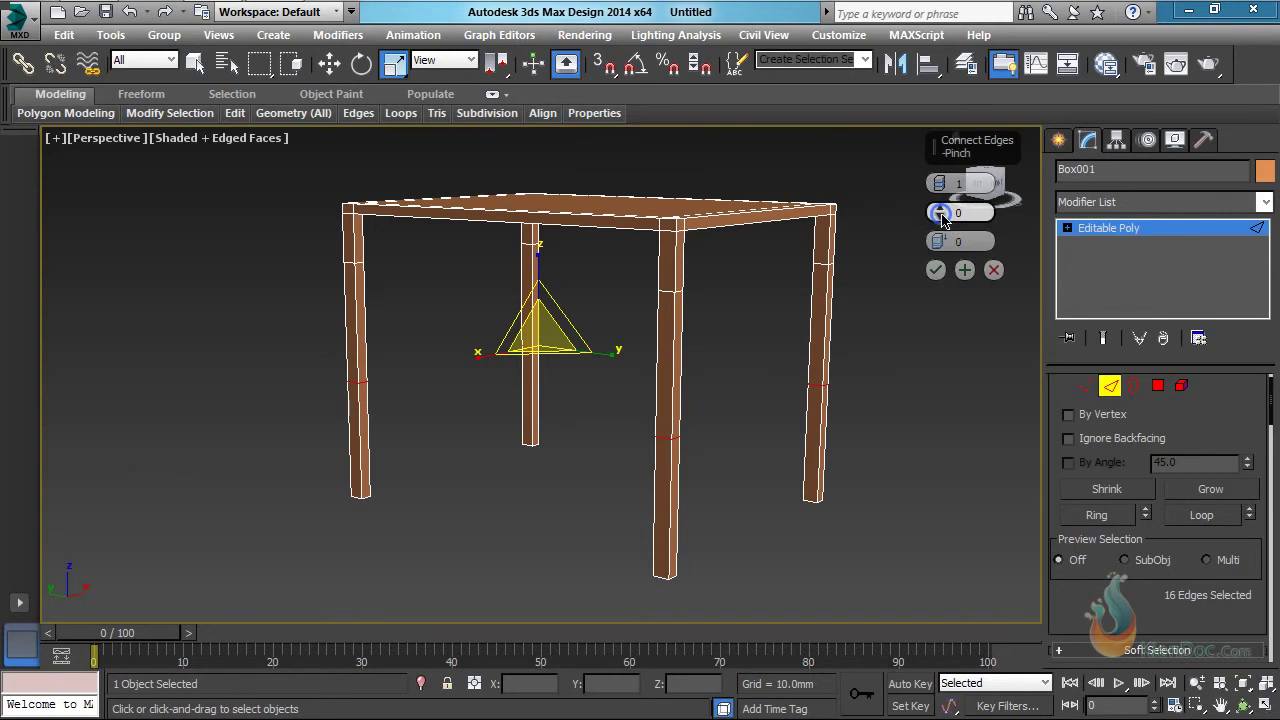
drag(938, 242, 1001, 554)
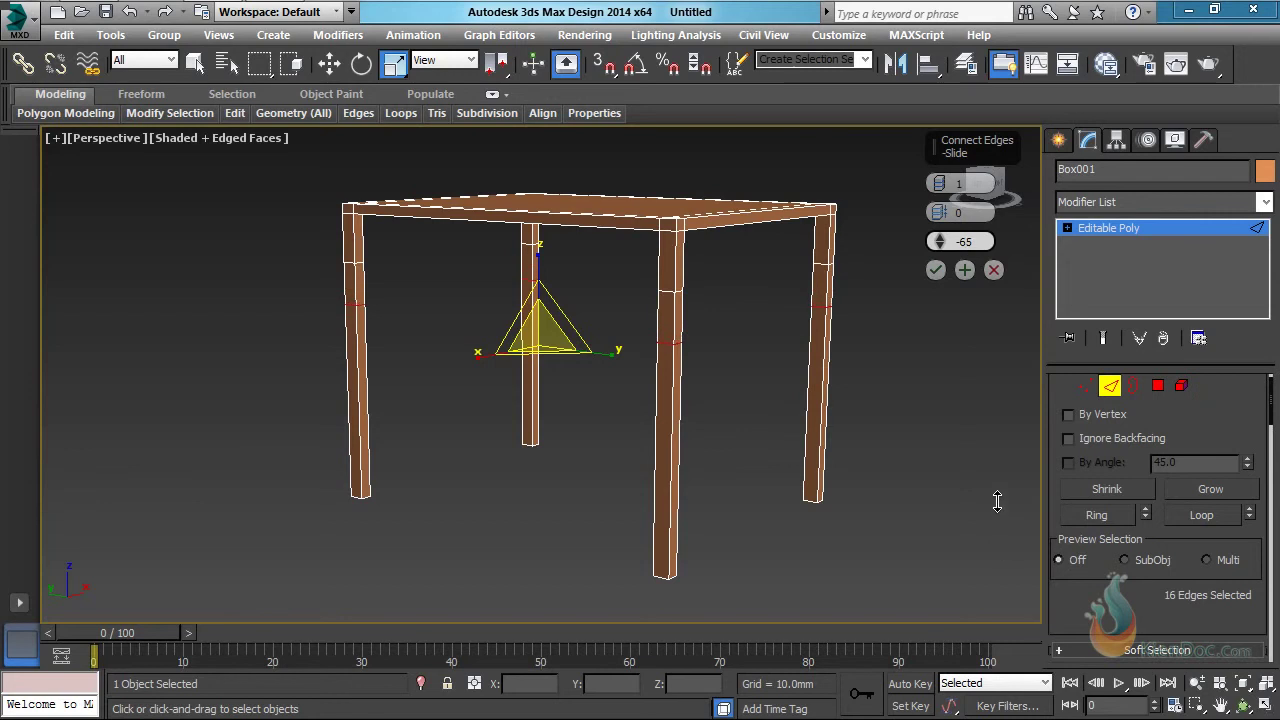
drag(997, 501, 997, 501)
click(935, 270)
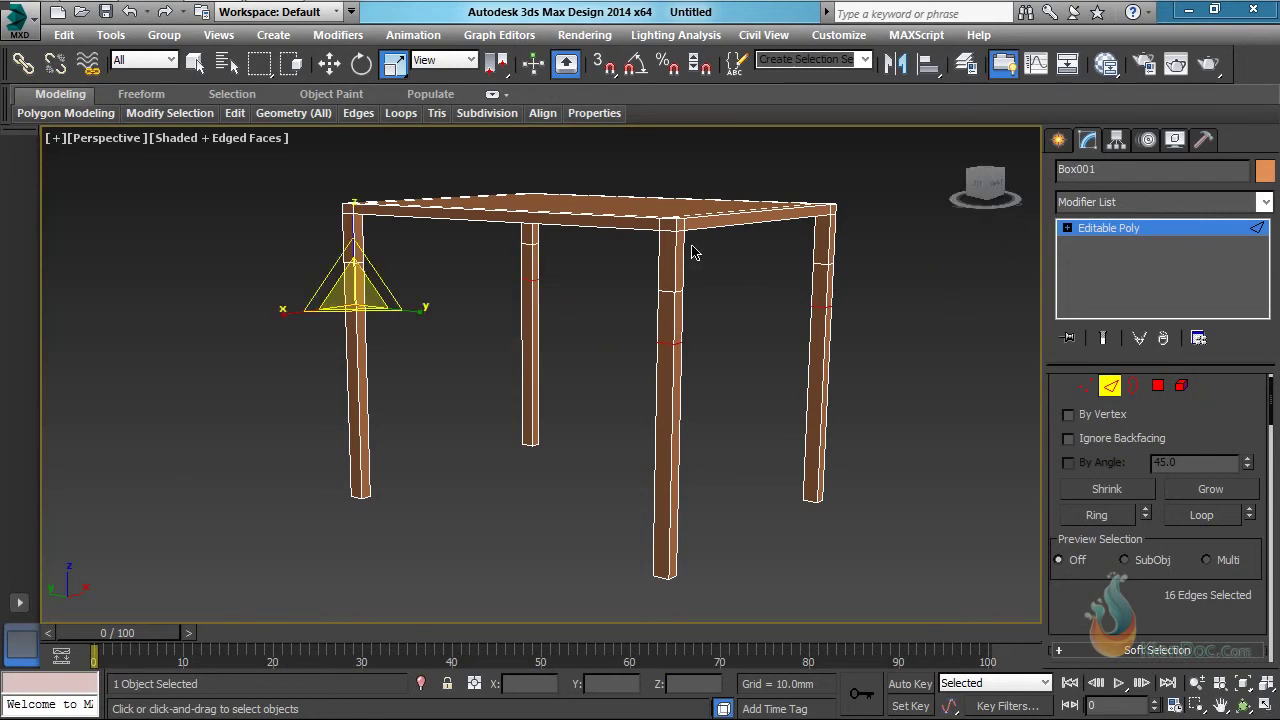
Step: Select the edges of the short leg sections below the tabletop in the front view and move them up about 79 mm
alt+middle_drag(689, 251, 682, 310)
key(f)
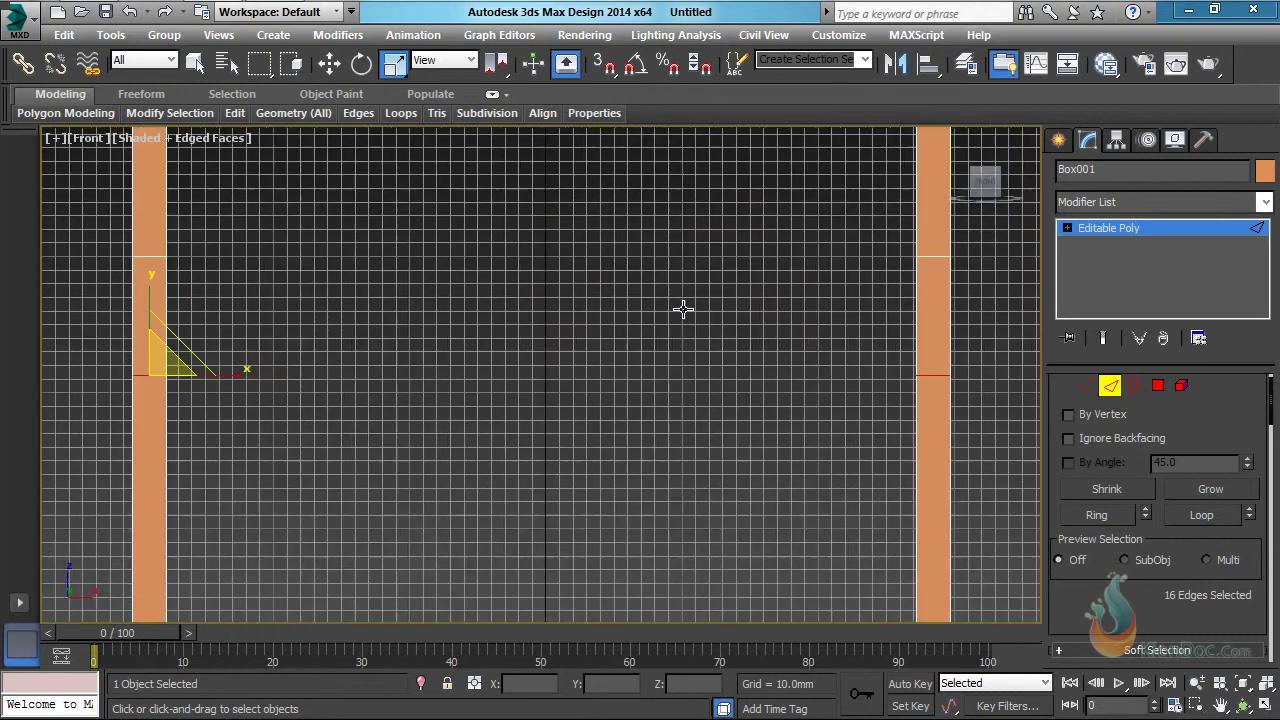
scroll(700, 350, down, 4)
middle_drag(704, 352, 660, 352)
click(325, 112)
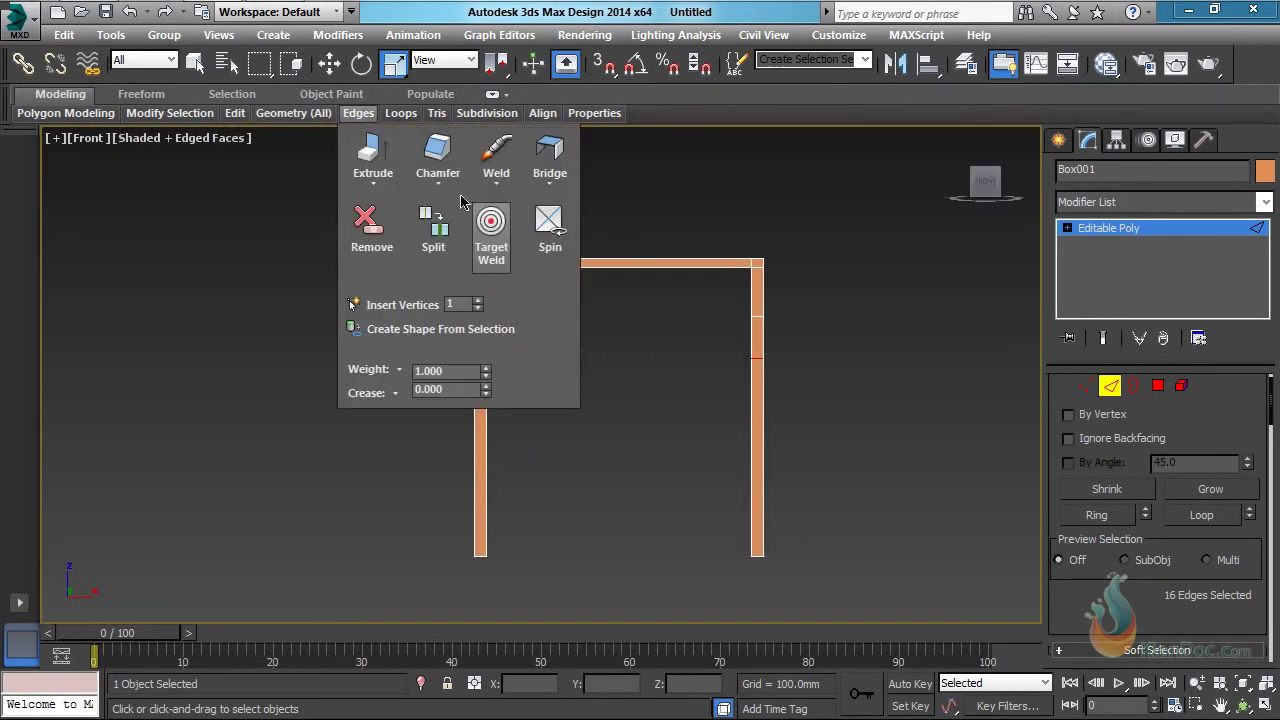
click(292, 63)
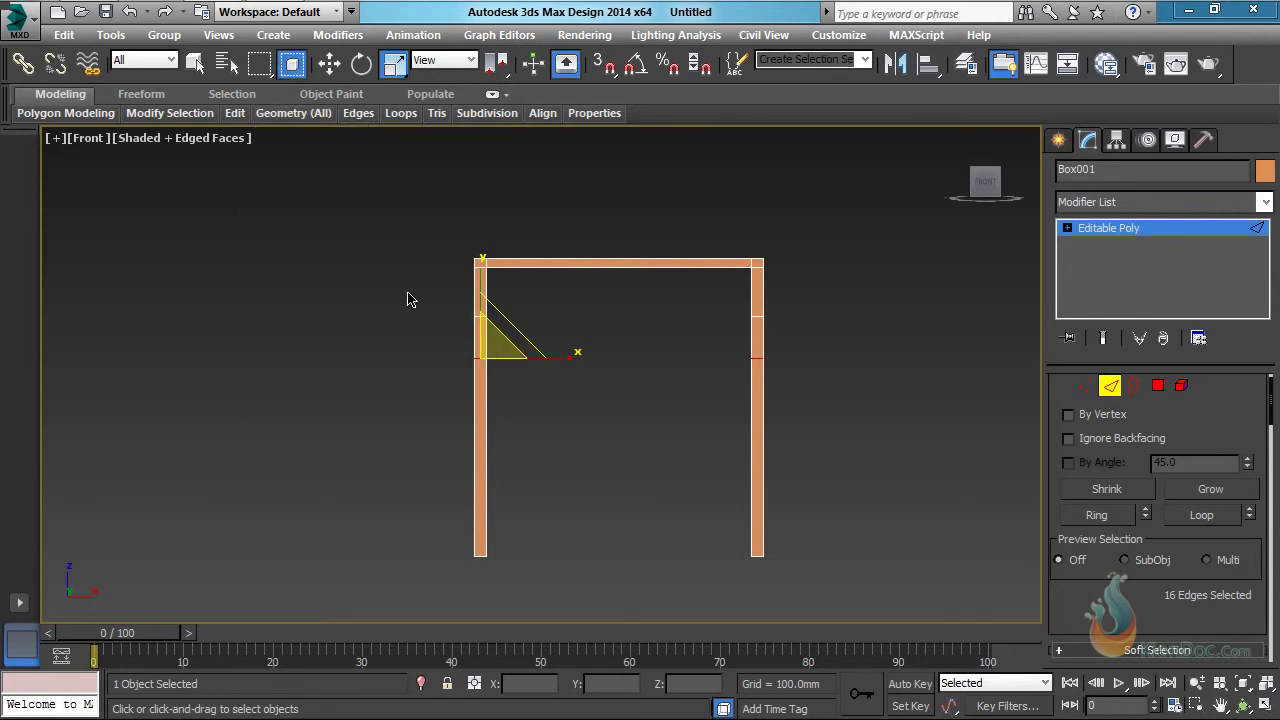
drag(890, 343, 917, 371)
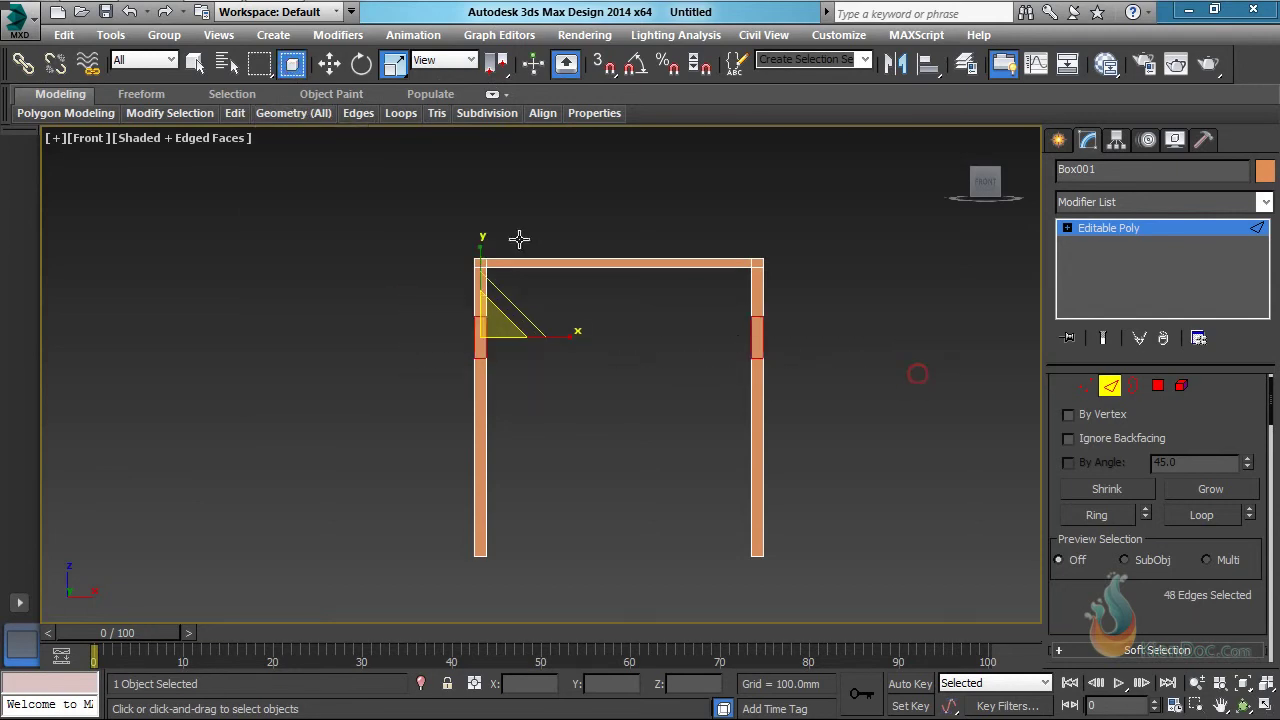
click(331, 64)
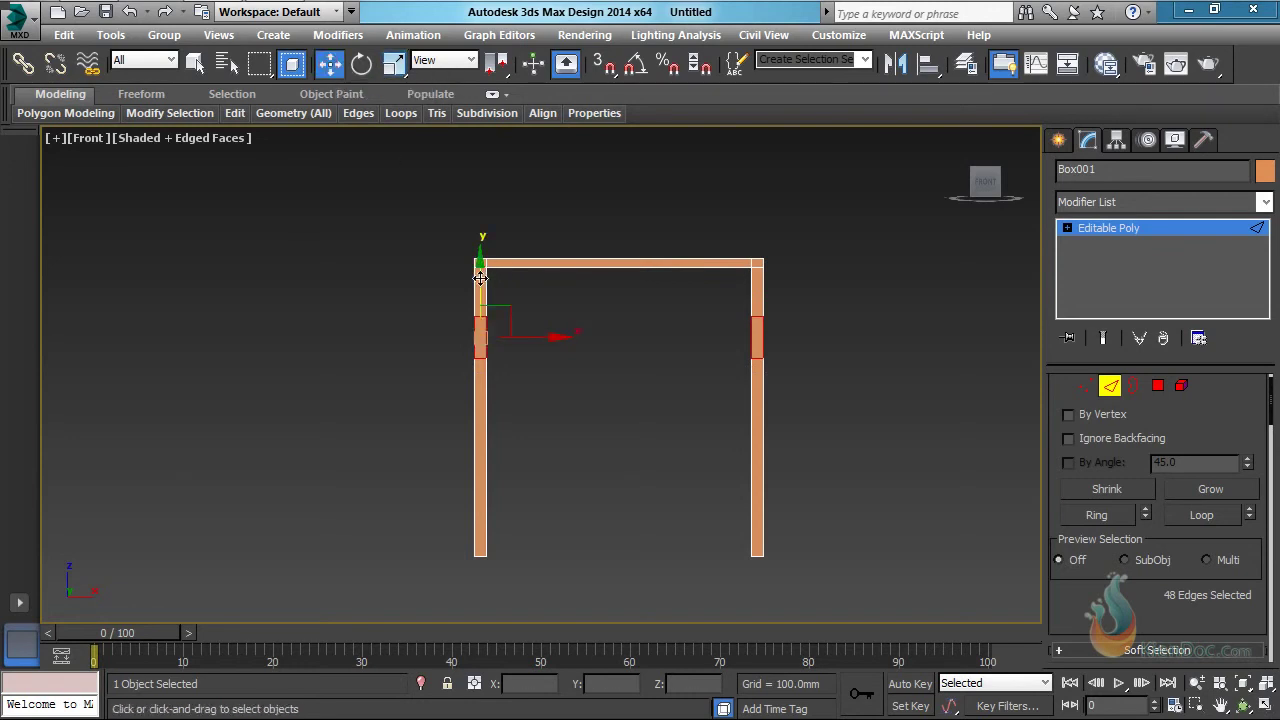
drag(480, 278, 481, 240)
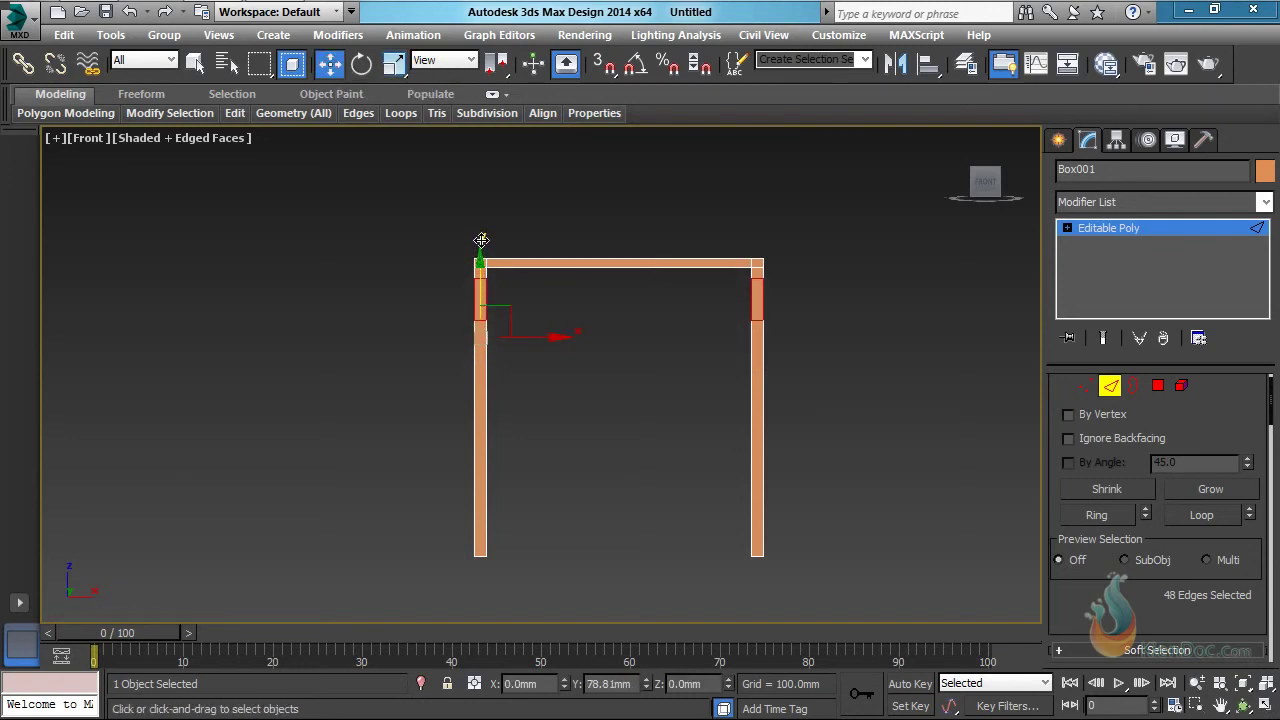
alt+middle_drag(709, 378, 578, 405)
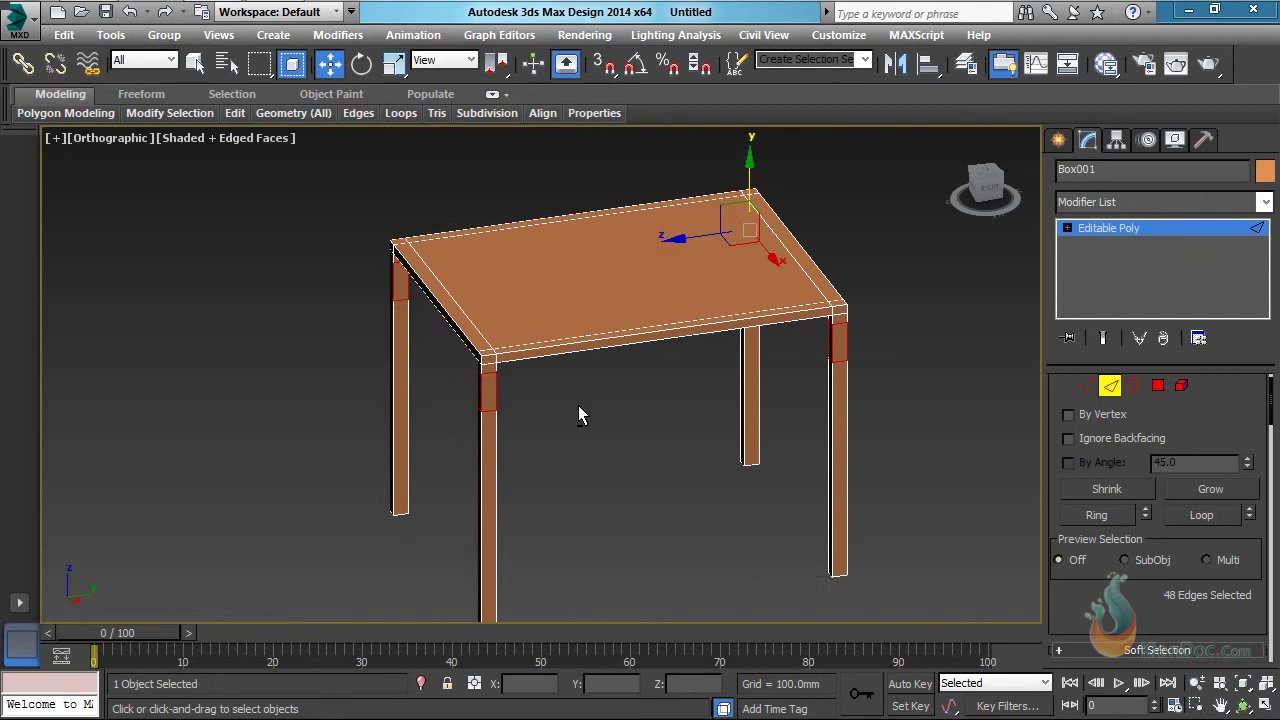
Step: Select the 16 side polygons of the short upper leg sections and scale them up to thicken the leg tops
click(1157, 387)
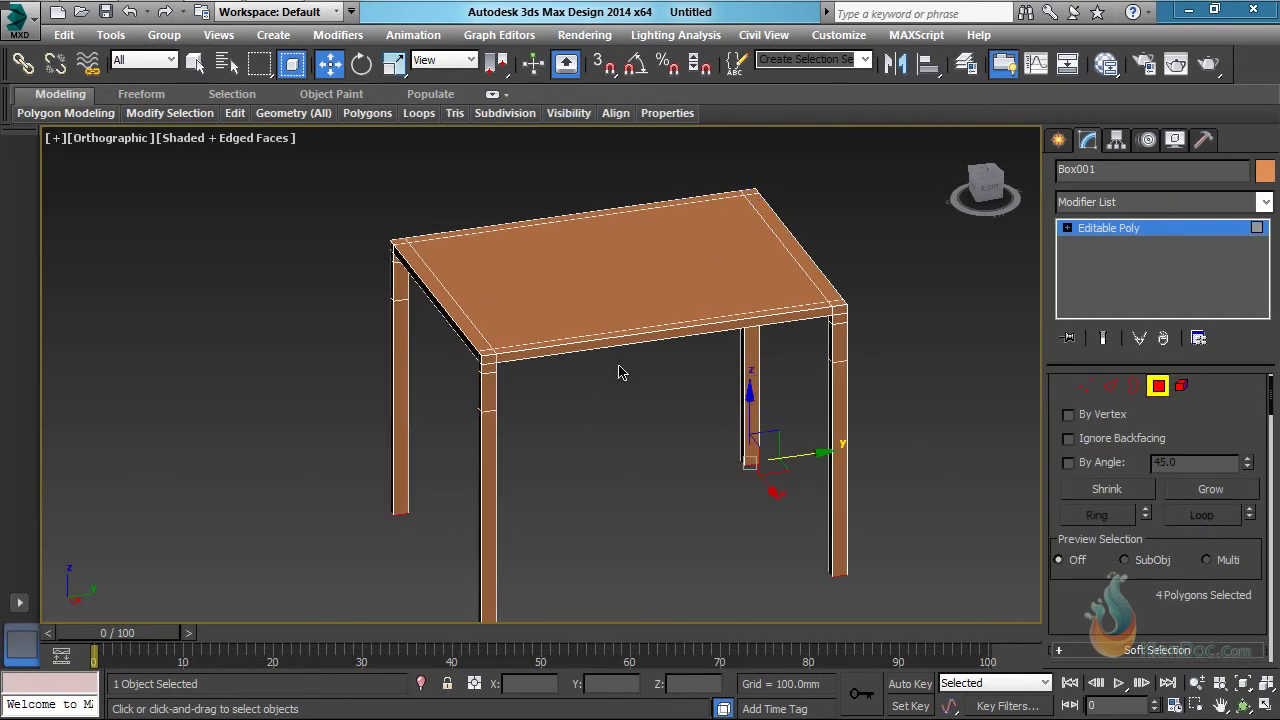
middle_drag(619, 371, 646, 374)
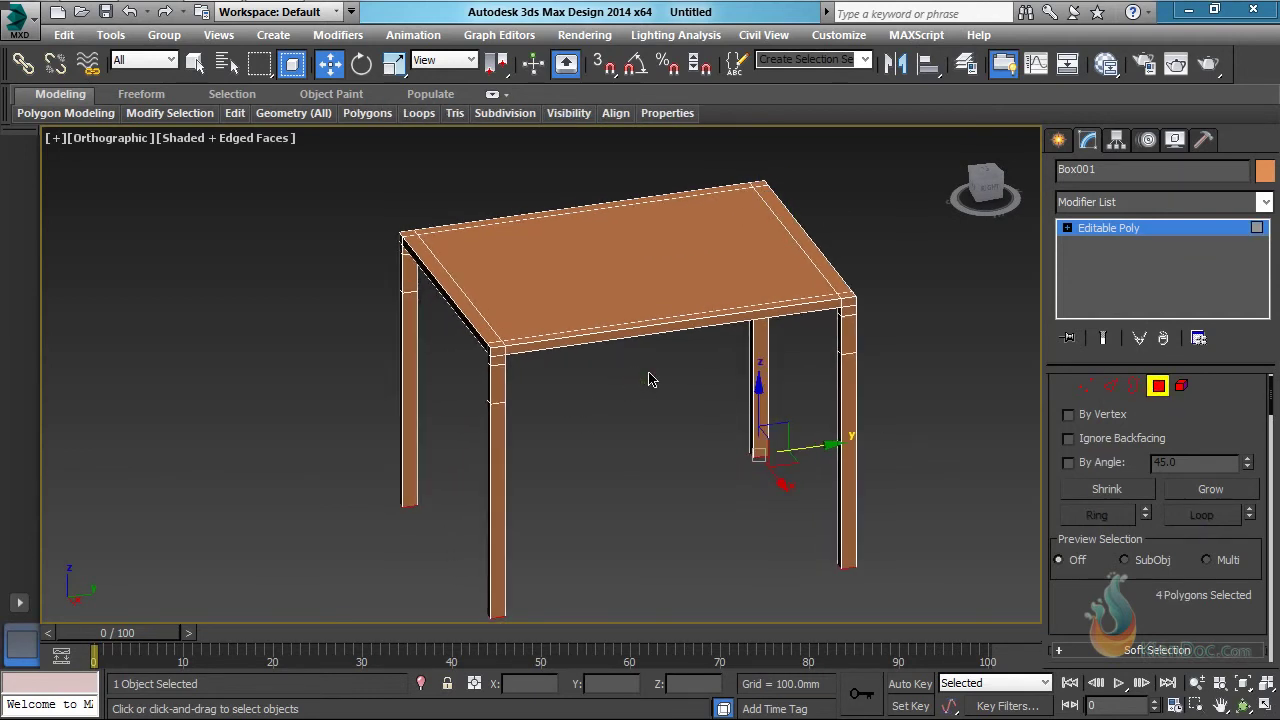
key(f)
scroll(652, 377, down, 6)
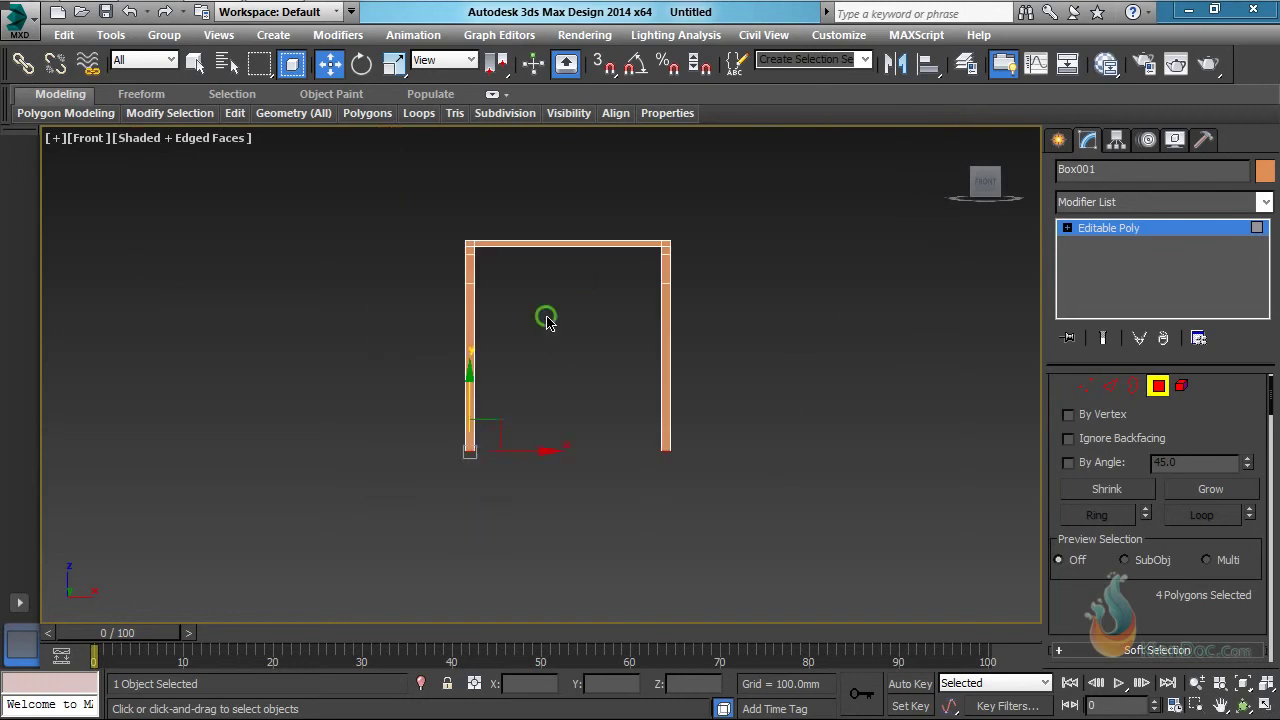
middle_drag(546, 317, 544, 350)
scroll(487, 326, up, 2)
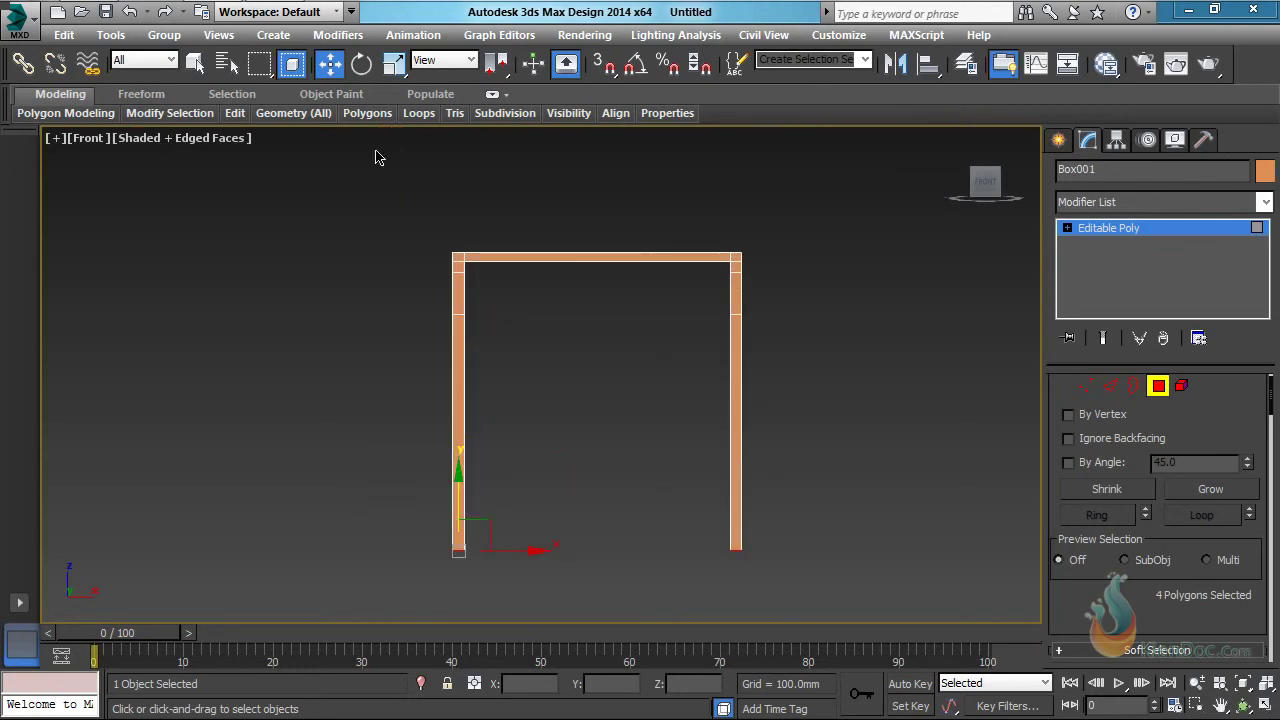
click(292, 66)
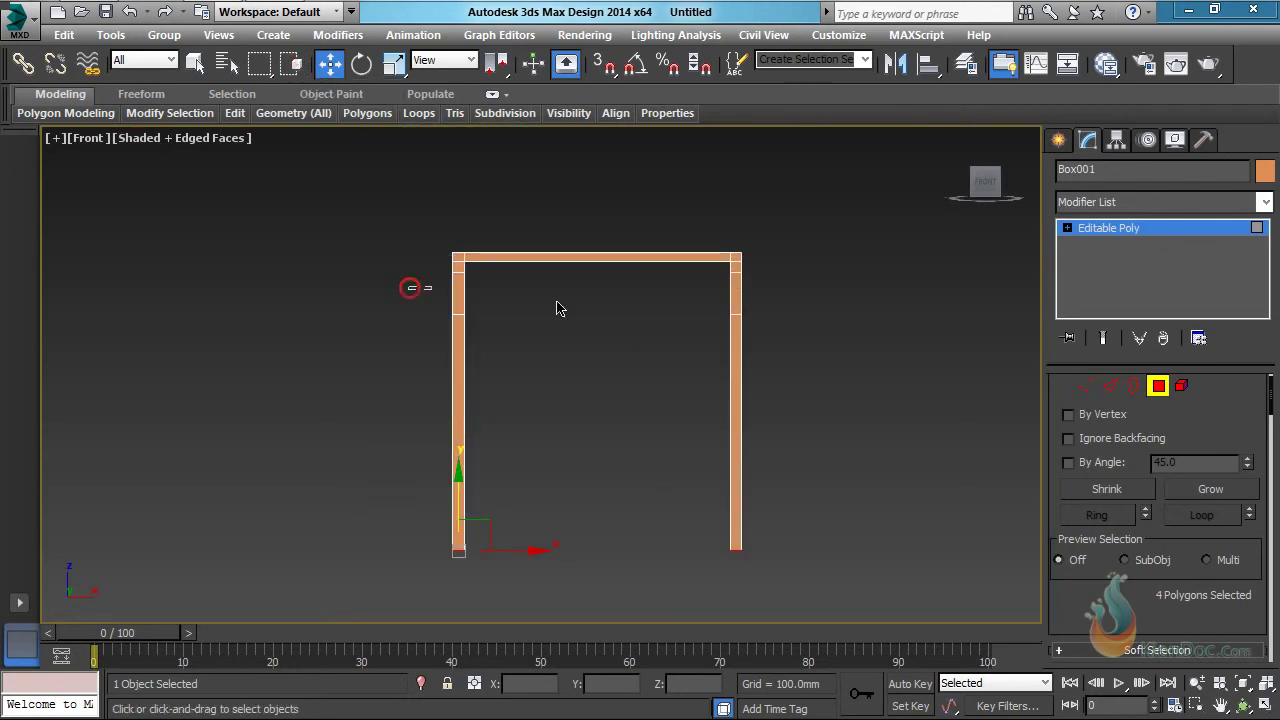
drag(831, 310, 831, 310)
alt+middle_drag(634, 309, 723, 363)
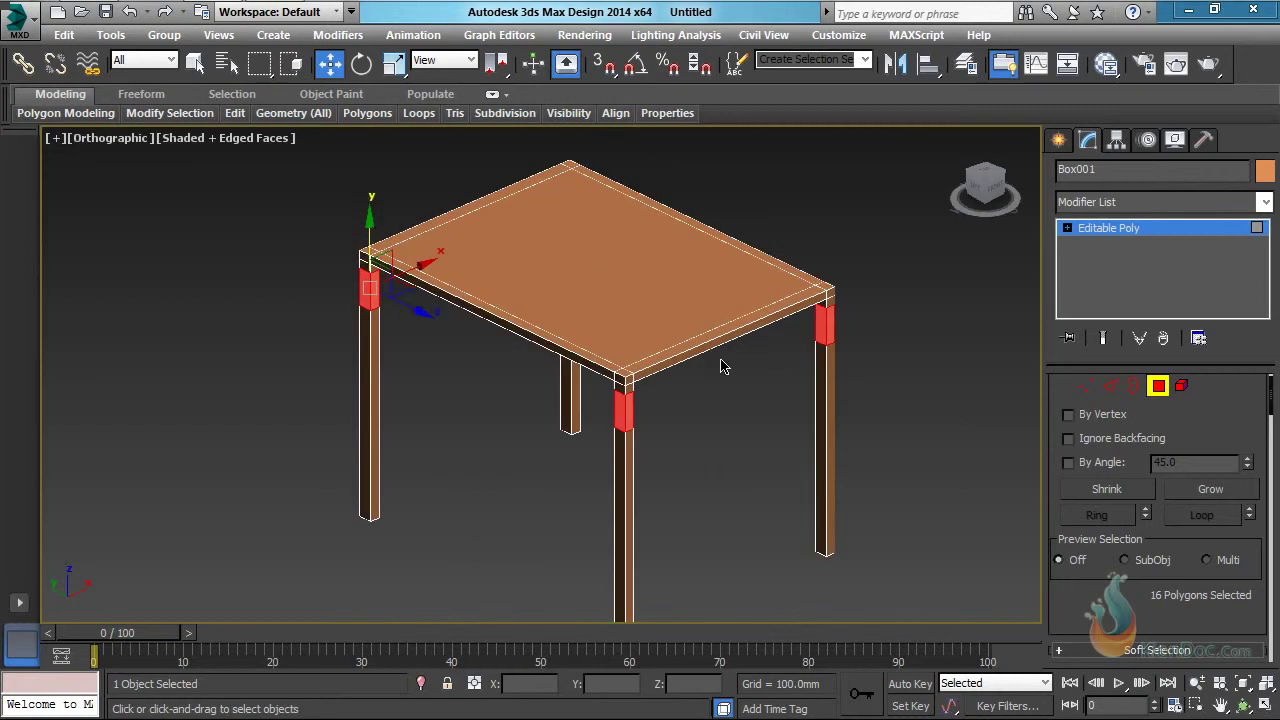
alt+middle_drag(731, 418, 737, 400)
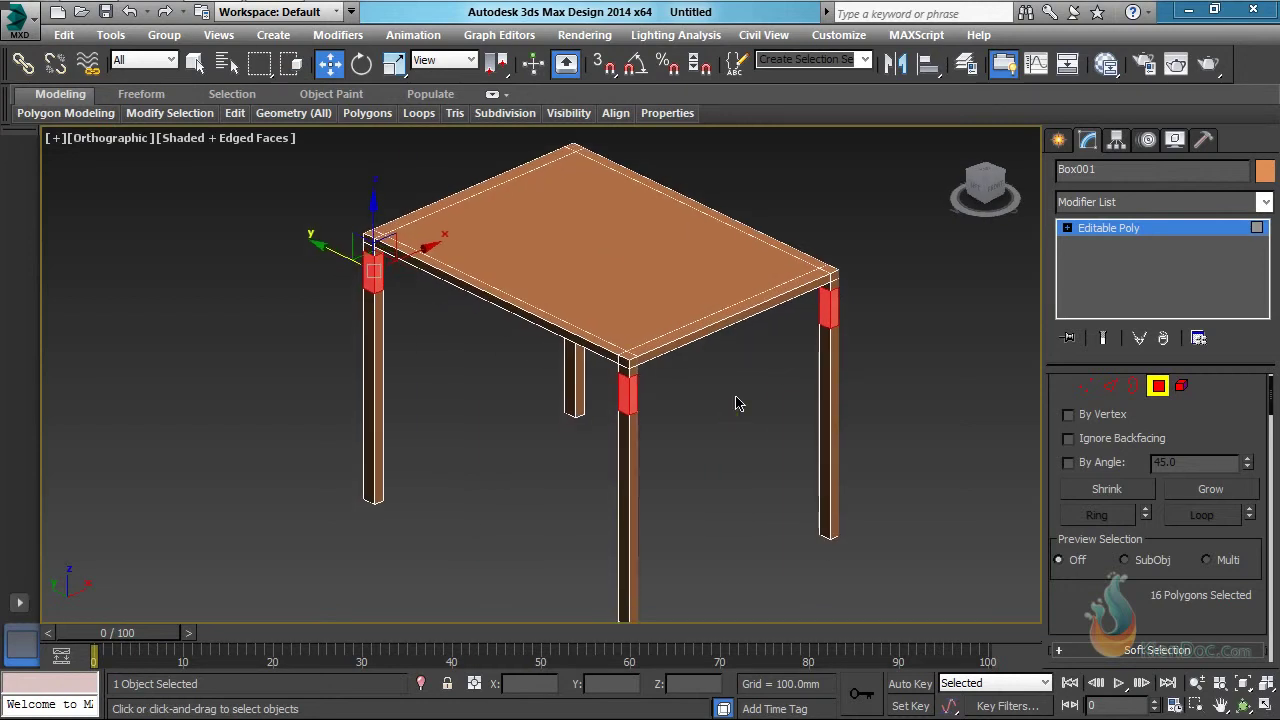
click(394, 63)
drag(375, 263, 391, 305)
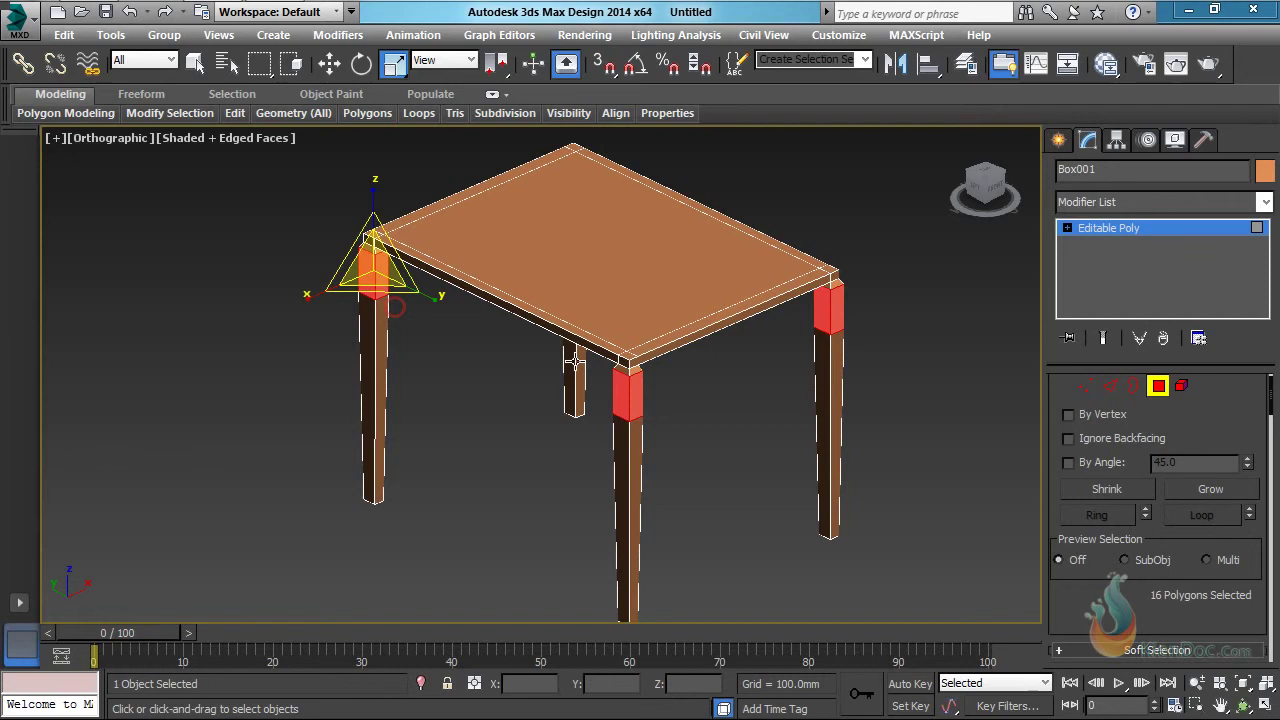
Step: Select the bottom end polygons of all four legs
alt+middle_drag(641, 423, 638, 253)
scroll(657, 288, up, 2)
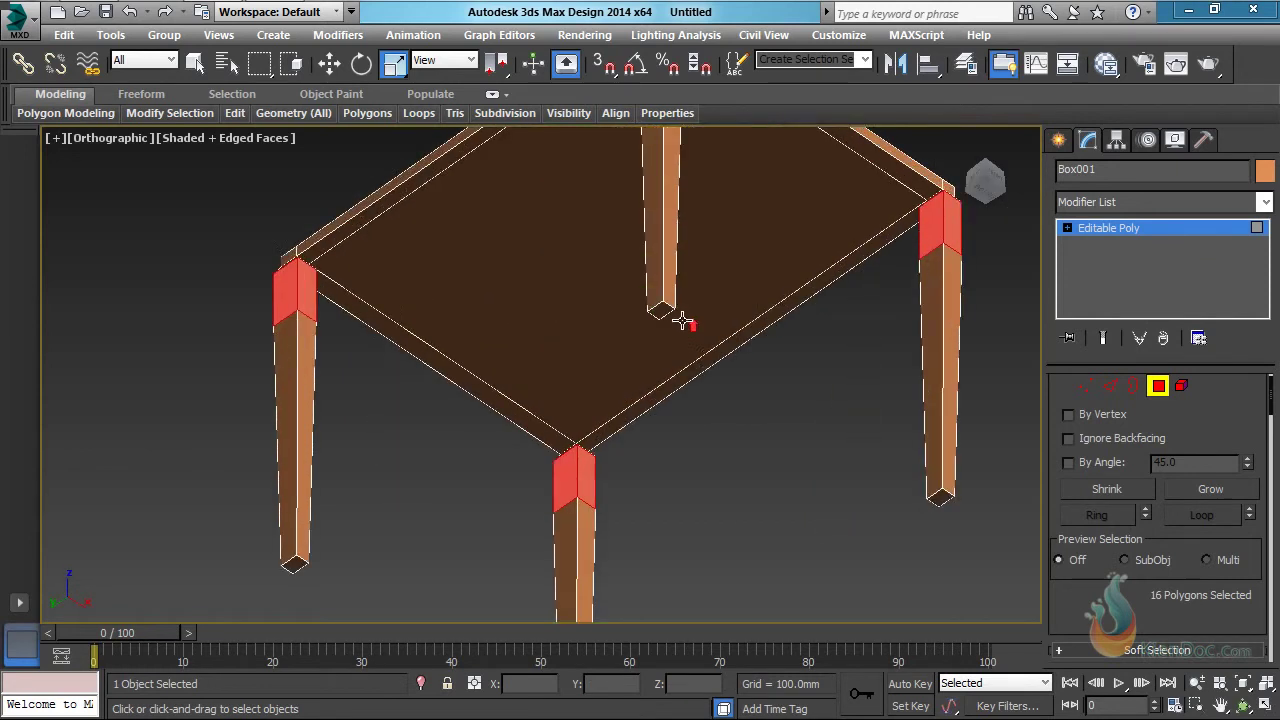
scroll(686, 317, down, 2)
scroll(671, 320, up, 5)
click(666, 305)
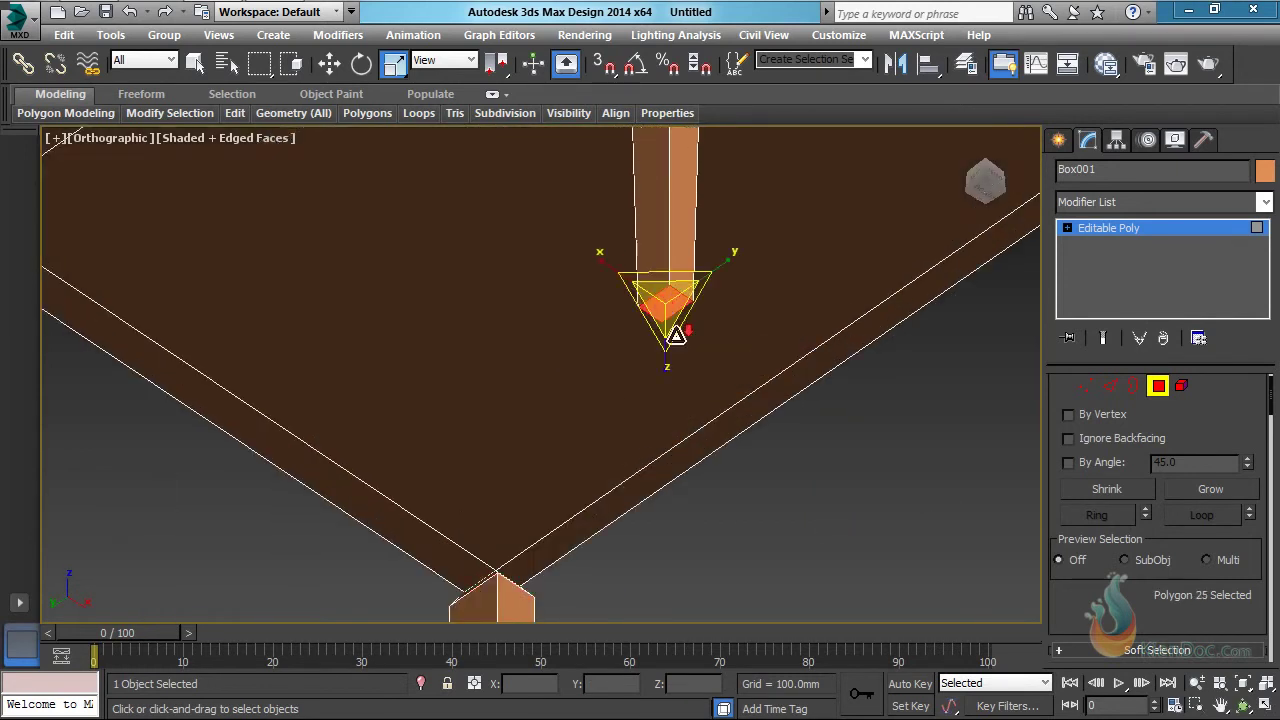
scroll(760, 414, down, 2)
middle_drag(760, 414, 631, 236)
middle_drag(831, 369, 682, 256)
ctrl+click(806, 306)
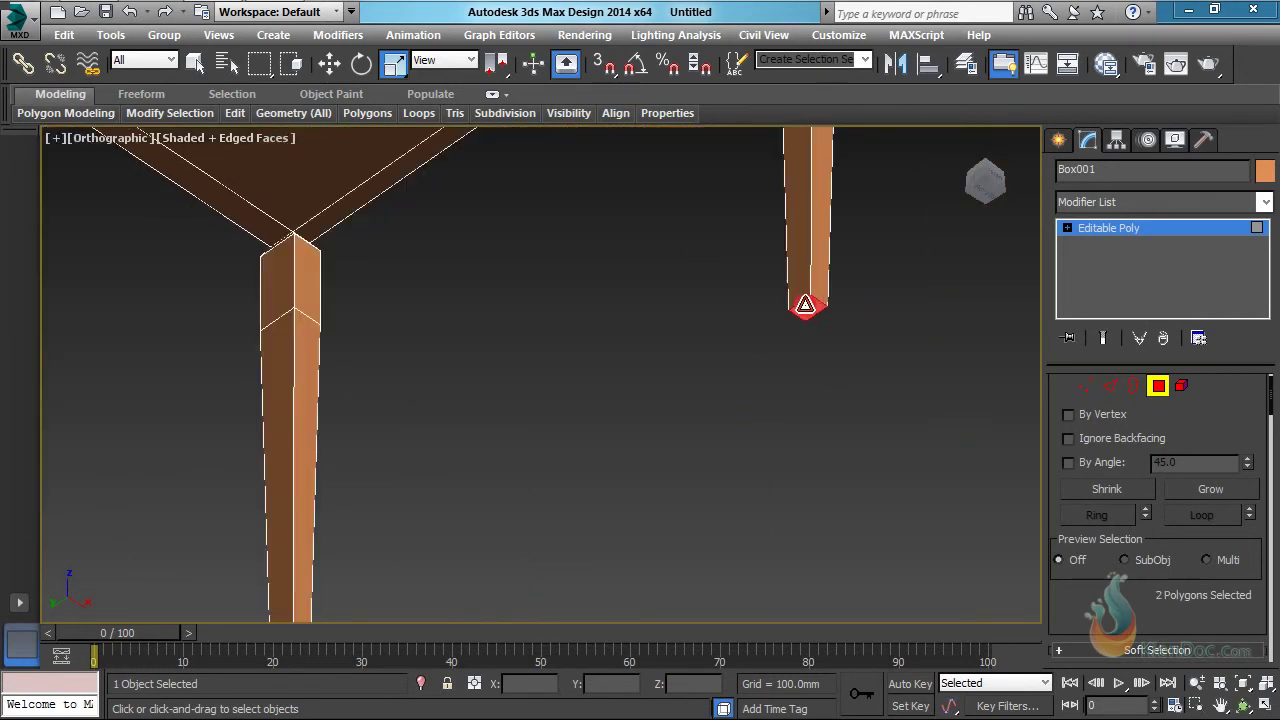
middle_drag(559, 407, 700, 261)
middle_drag(484, 469, 634, 336)
scroll(628, 368, up, 3)
ctrl+click(557, 406)
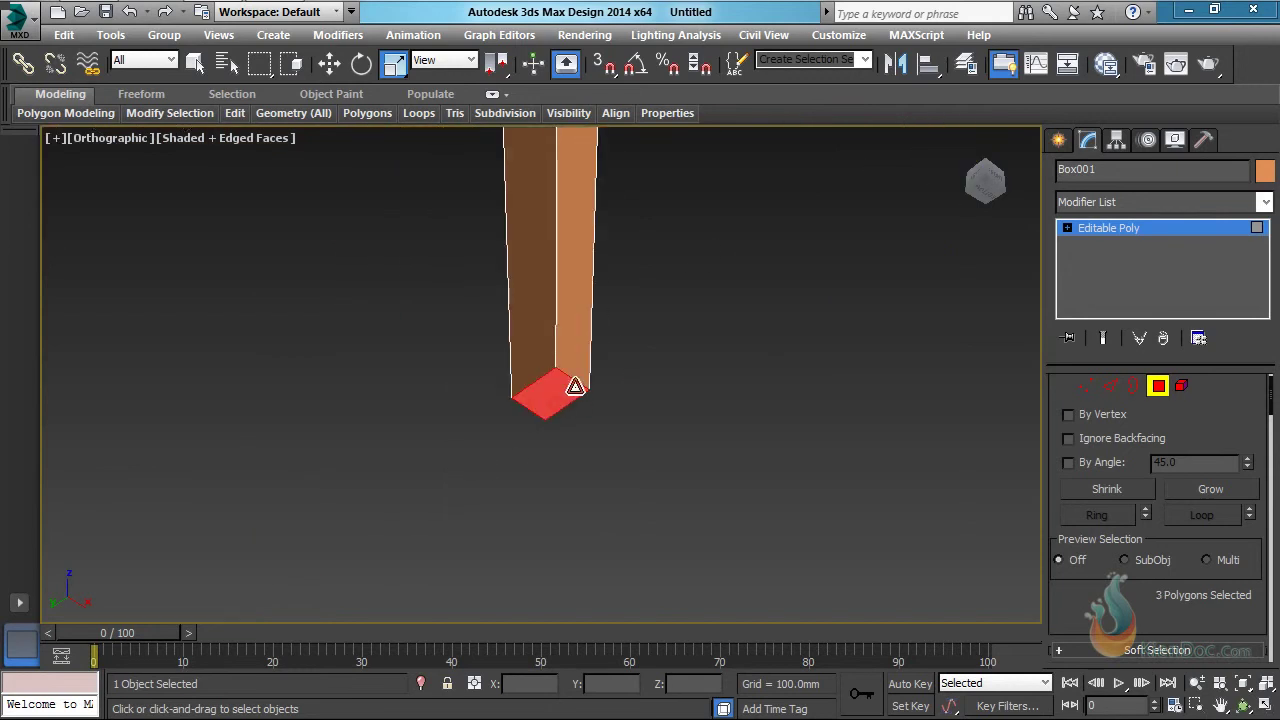
scroll(600, 382, down, 4)
scroll(480, 383, up, 5)
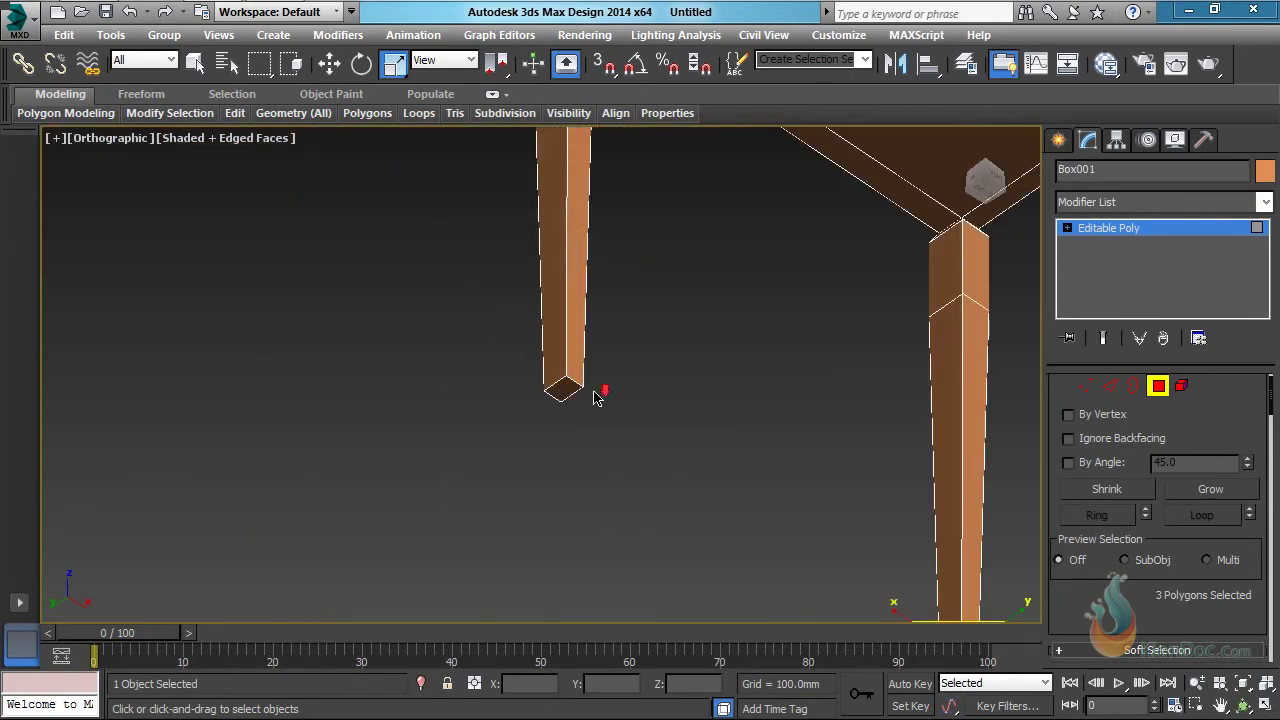
scroll(627, 361, down, 4)
Step: Scale down the four selected bottom polygons so the legs taper toward the floor
alt+middle_drag(677, 311, 706, 429)
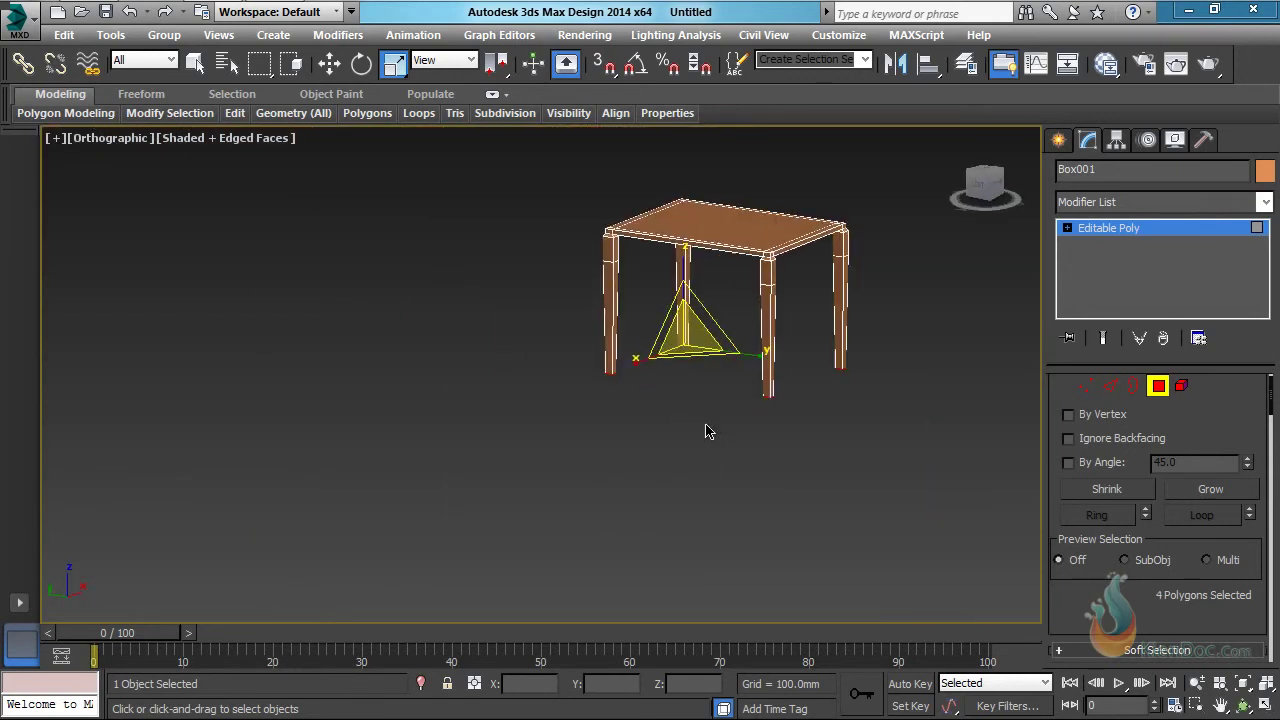
scroll(681, 341, up, 3)
drag(692, 362, 726, 514)
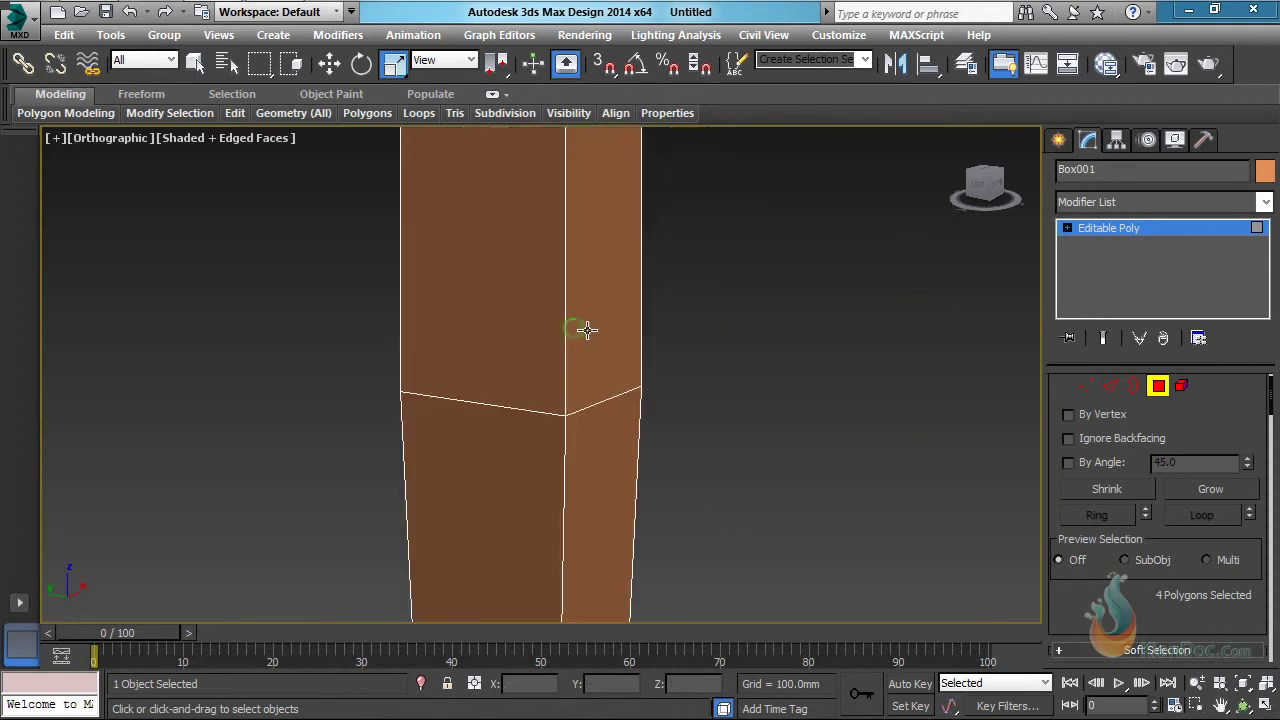
Step: Examine the thickened leg tops and their joint with the tabletop
scroll(586, 330, down, 4)
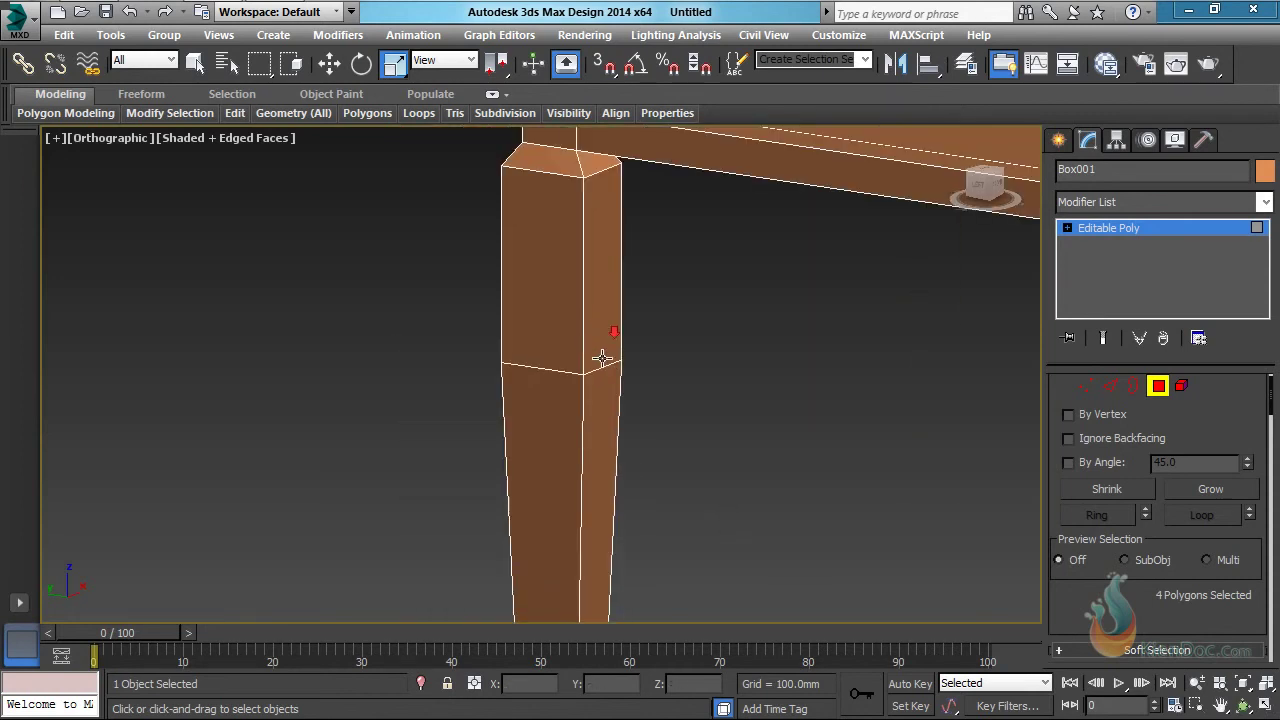
middle_drag(600, 357, 566, 454)
scroll(545, 468, down, 3)
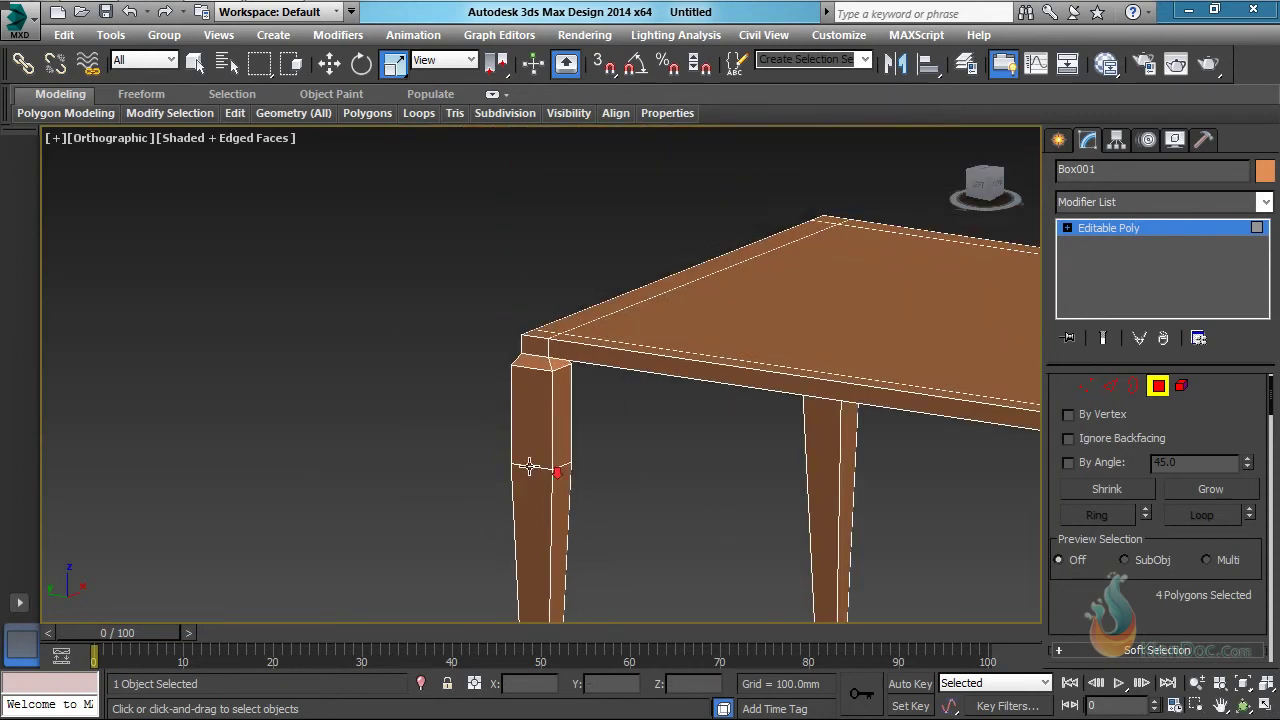
scroll(530, 466, up, 4)
middle_drag(568, 477, 540, 486)
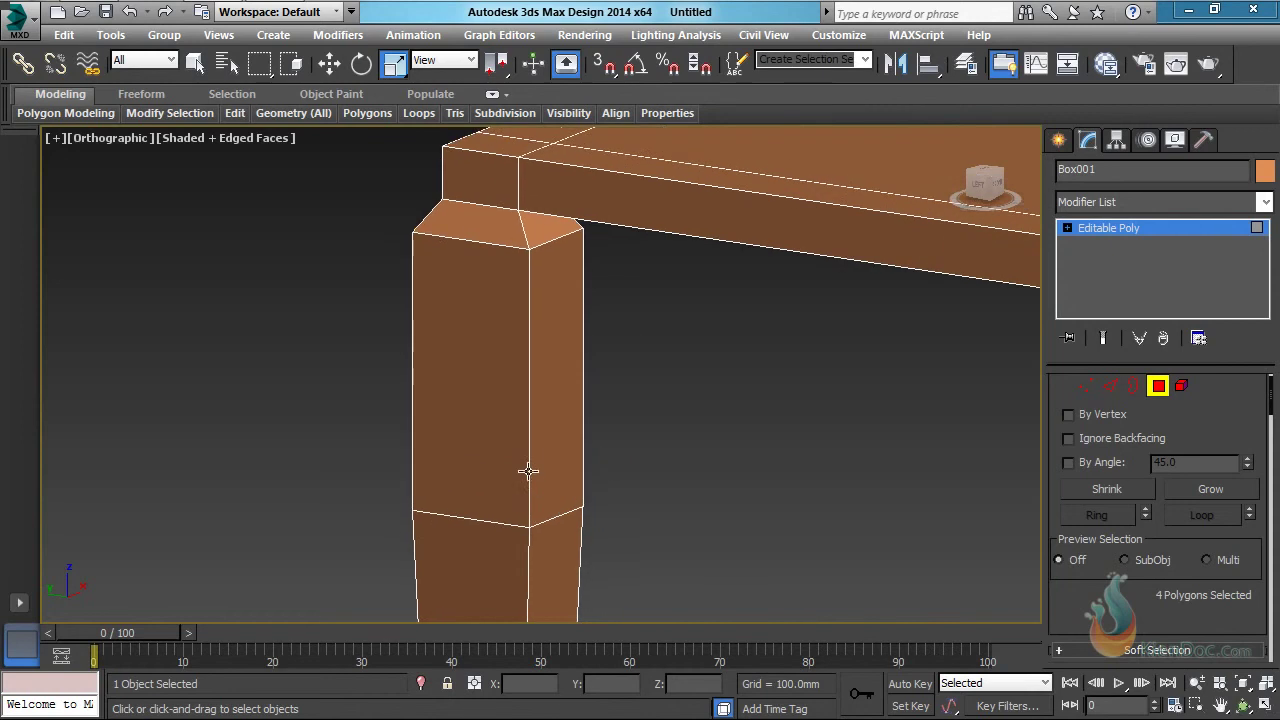
scroll(529, 470, down, 3)
scroll(714, 468, up, 4)
middle_drag(564, 327, 597, 332)
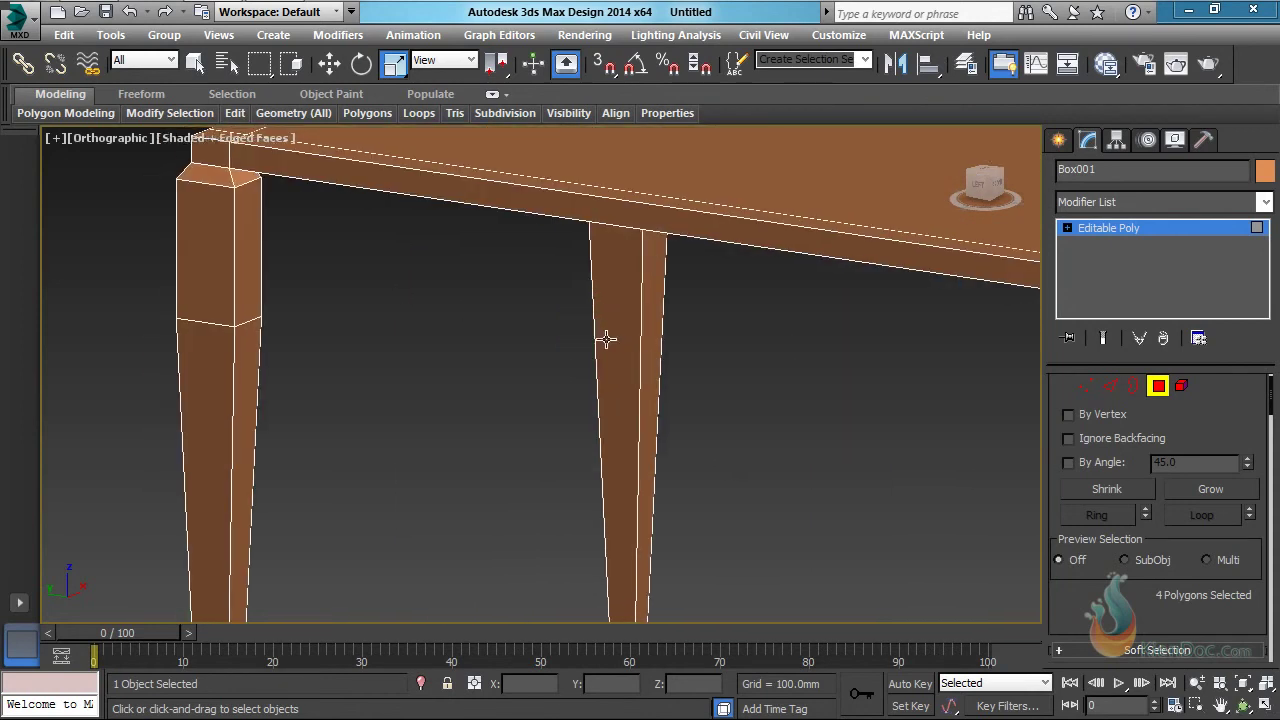
Step: Select the 16 horizontal edges where the thick upper leg blocks meet the tapered leg sections
key(f)
scroll(694, 369, down, 10)
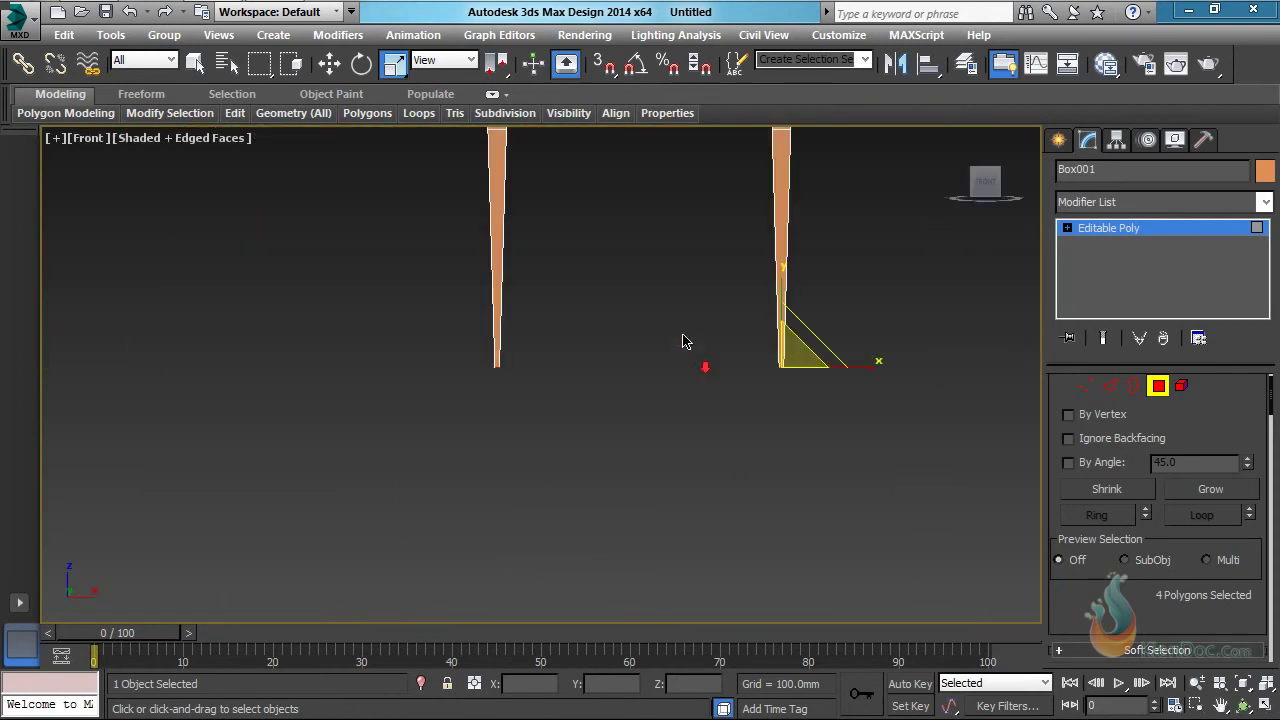
click(572, 308)
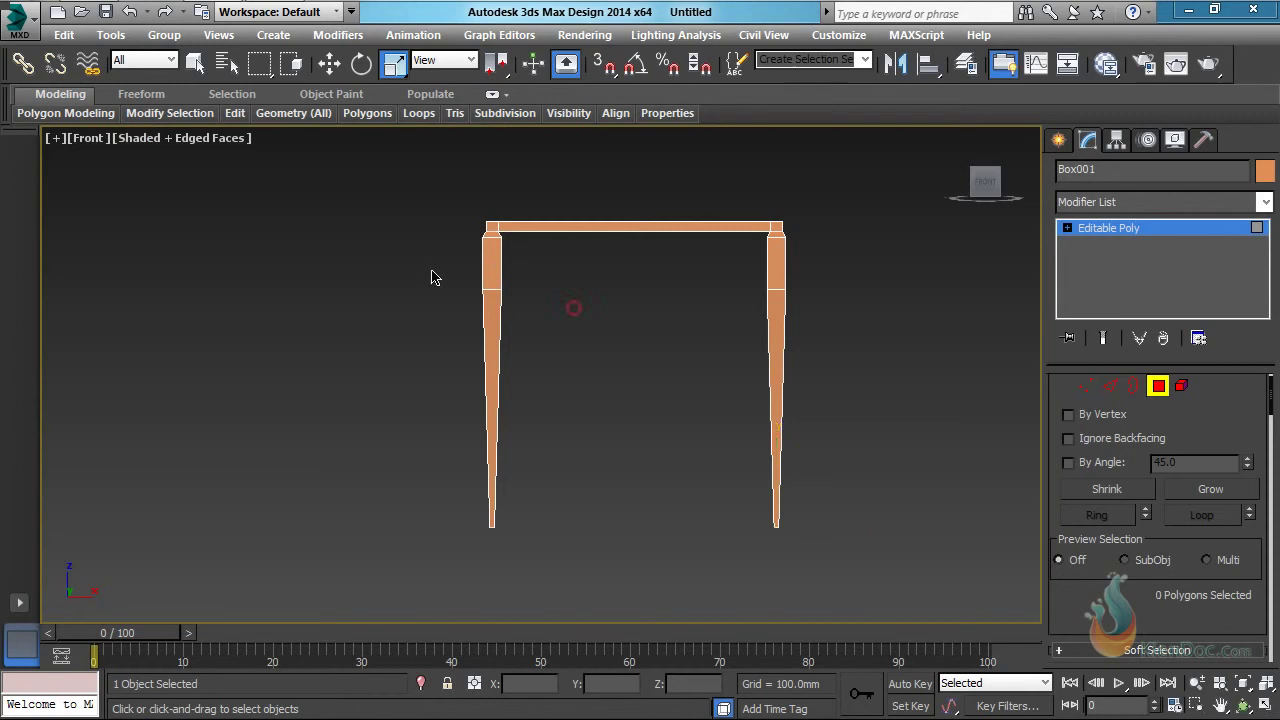
click(293, 66)
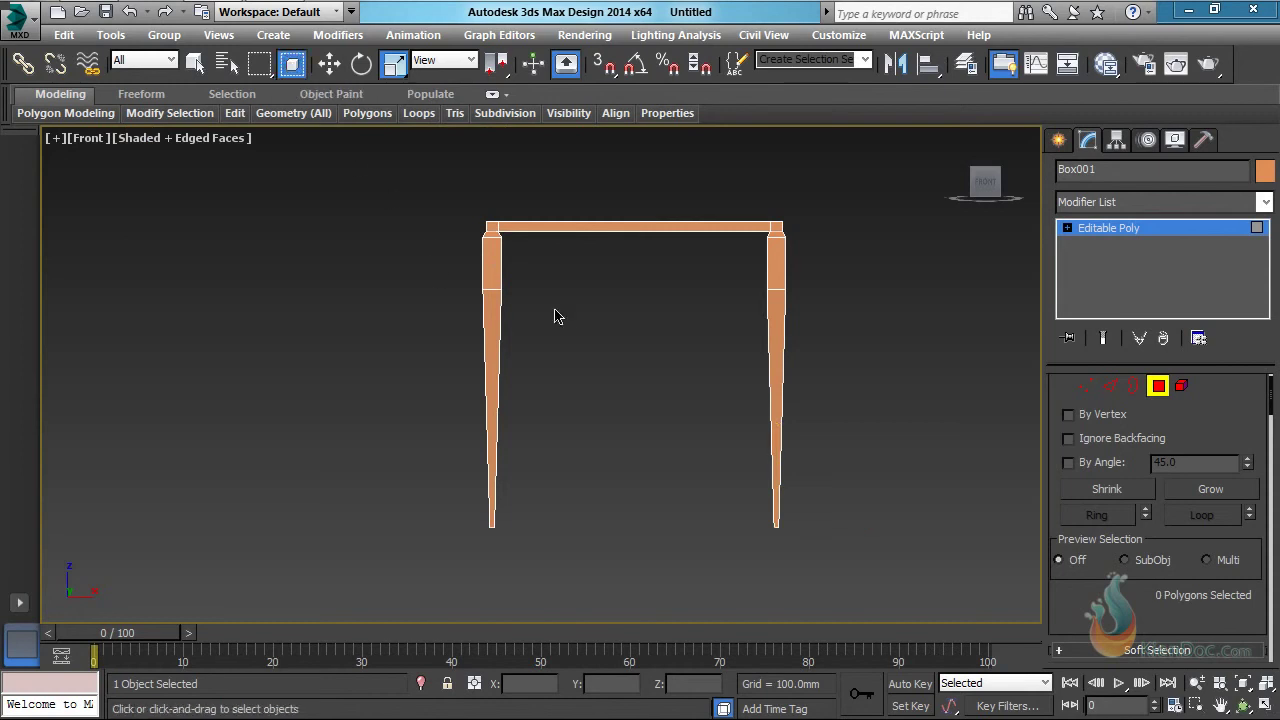
scroll(389, 257, up, 2)
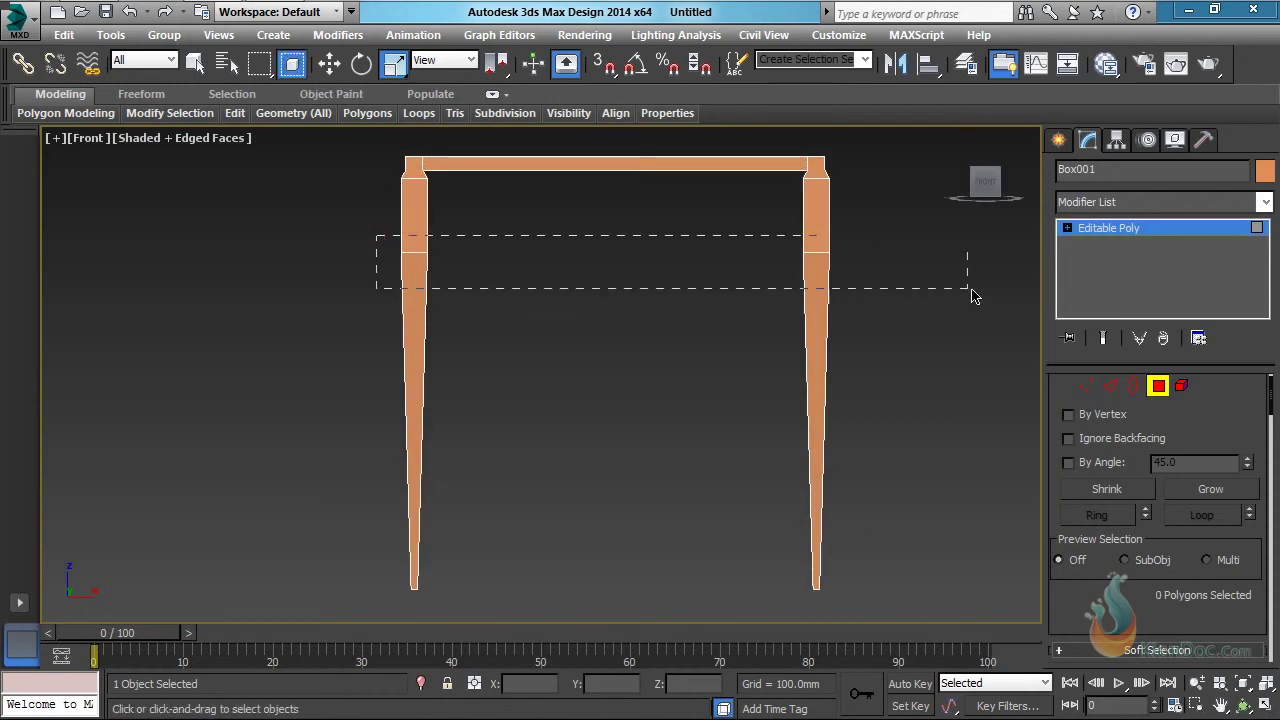
click(1110, 385)
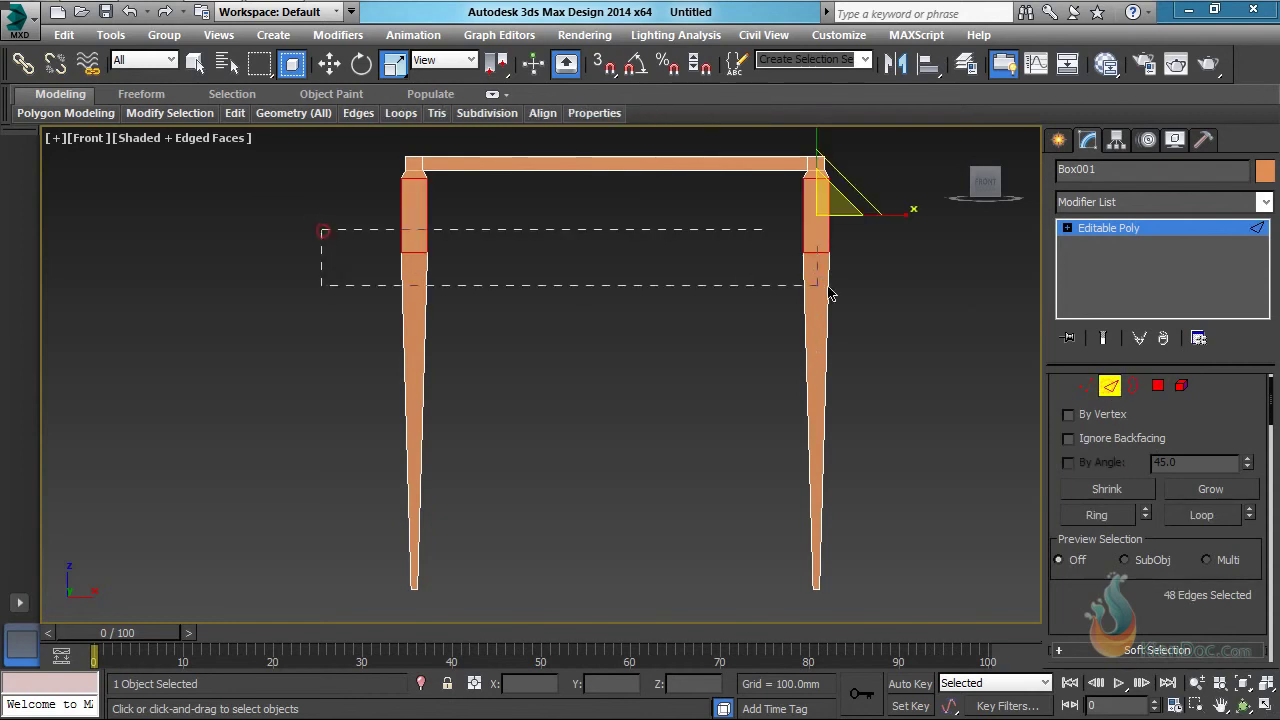
drag(940, 261, 956, 268)
alt+middle_drag(826, 269, 697, 312)
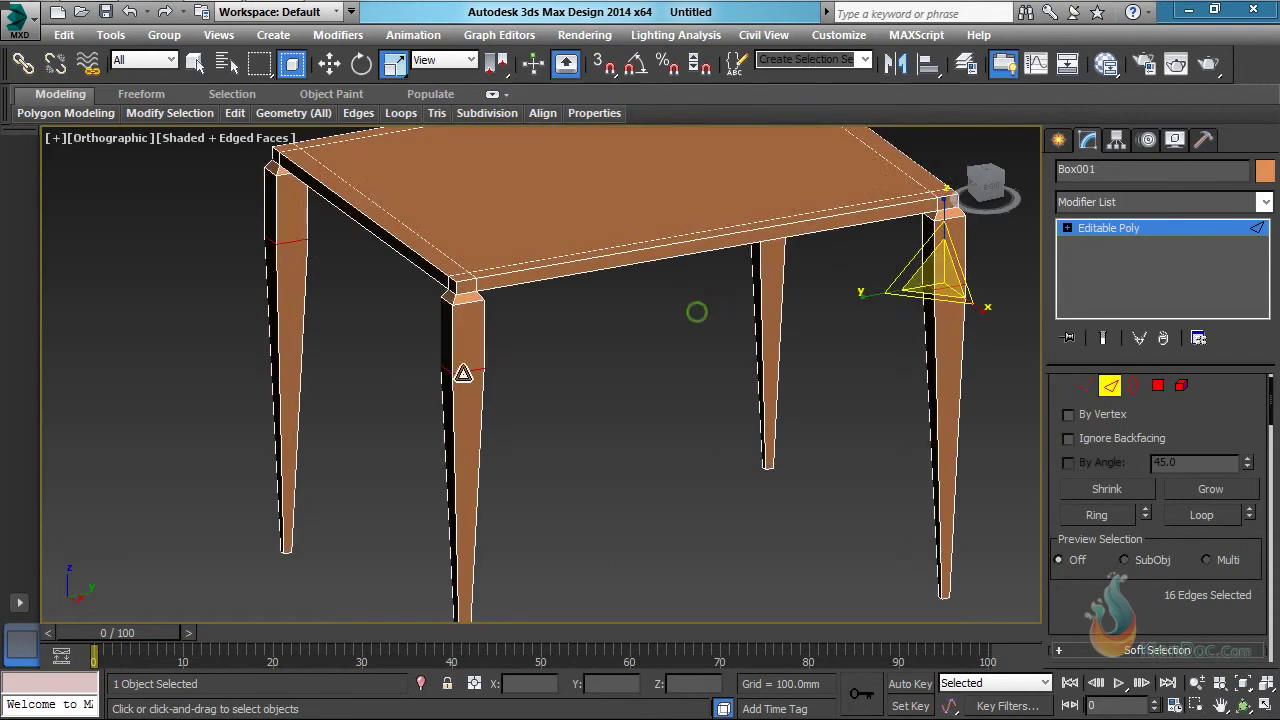
Step: Extrude the 16 selected leg edges inward with a height of -4.316 mm and a width of 3.716 mm to cut grooves
scroll(463, 374, up, 4)
drag(471, 366, 471, 366)
right_click(471, 367)
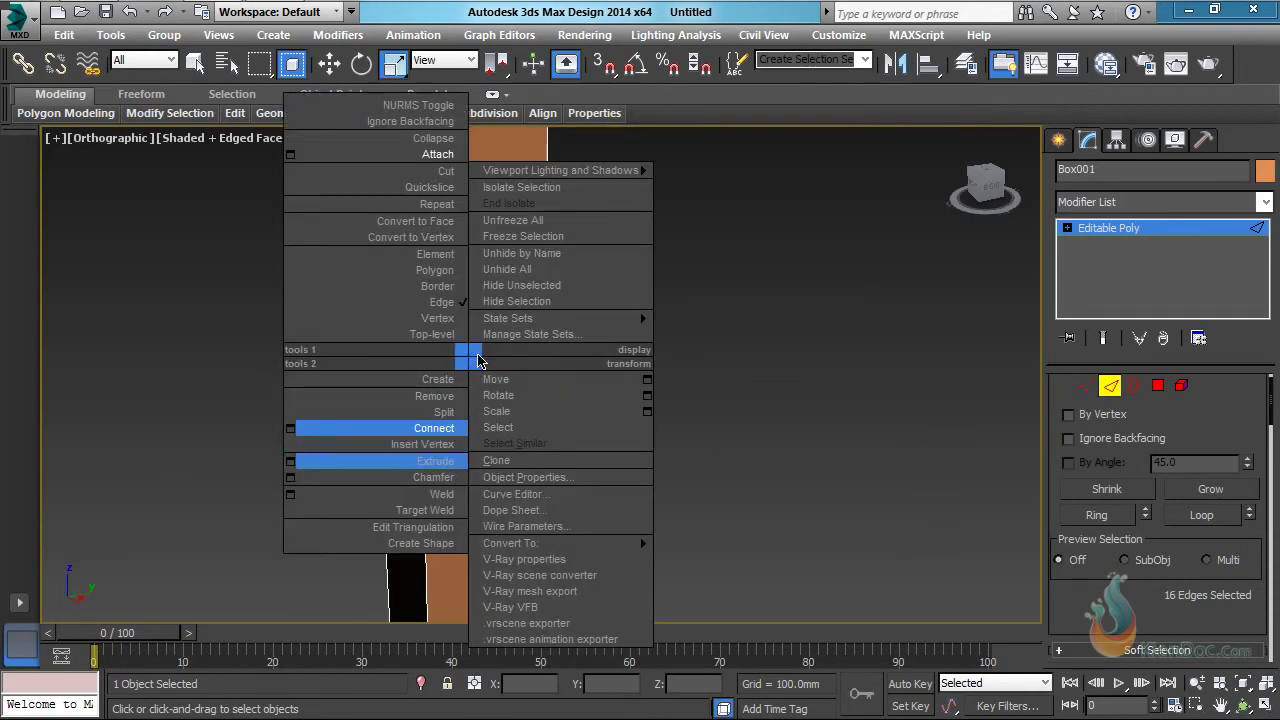
click(289, 463)
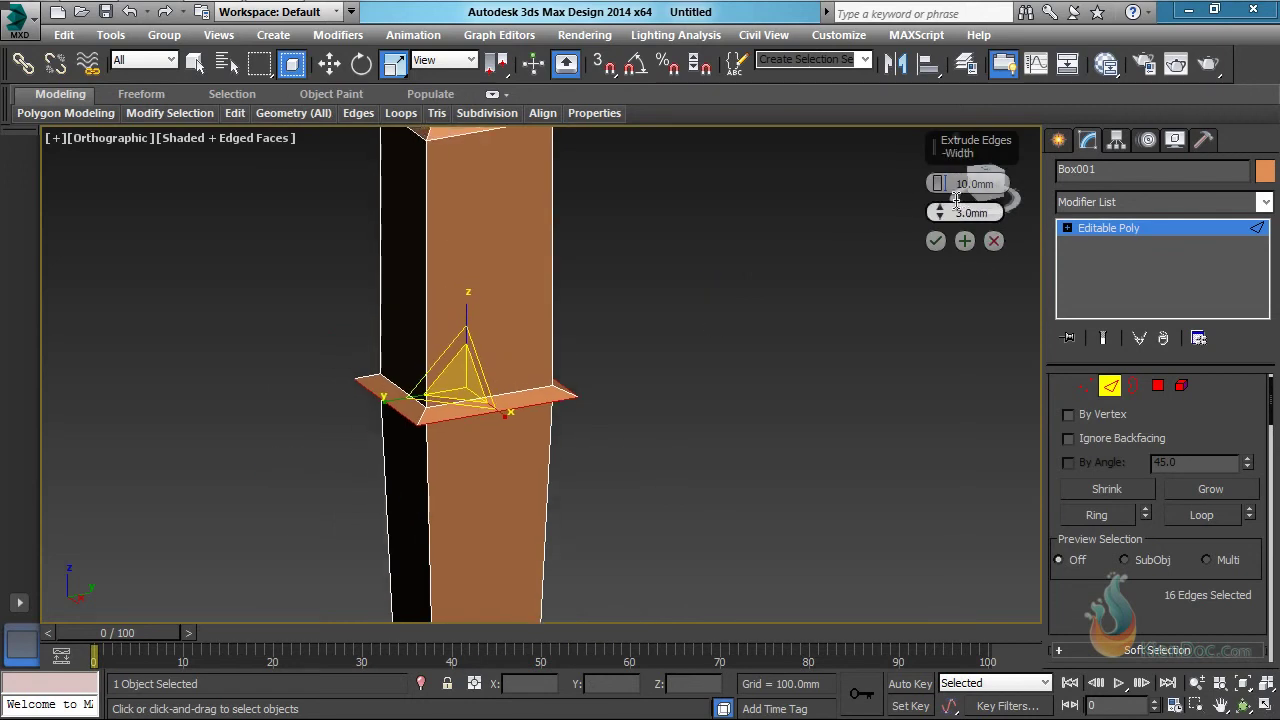
mouse_move(940, 187)
mouse_down()
mouse_move(943, 225)
mouse_move(942, 182)
mouse_move(941, 200)
mouse_up()
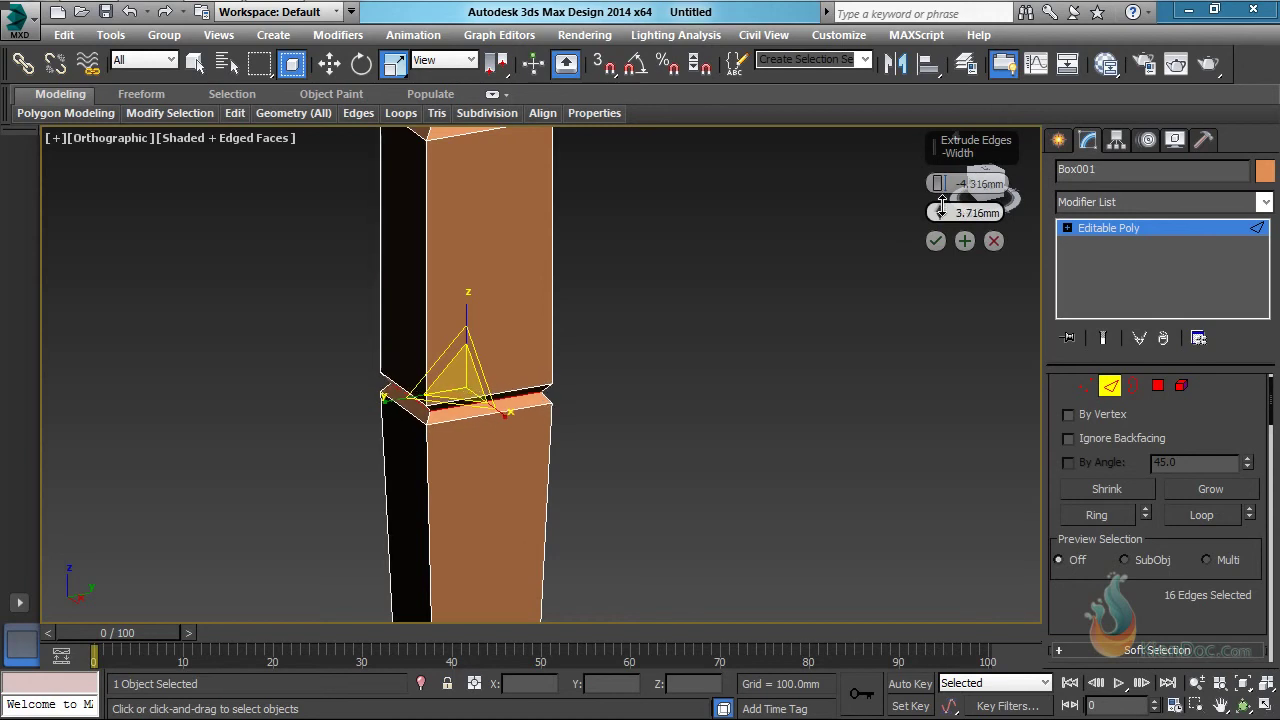
click(935, 241)
Step: Chamfer the inner groove edges by 8.086 mm with 10 segments to give the grooves a rounded profile
right_click(533, 392)
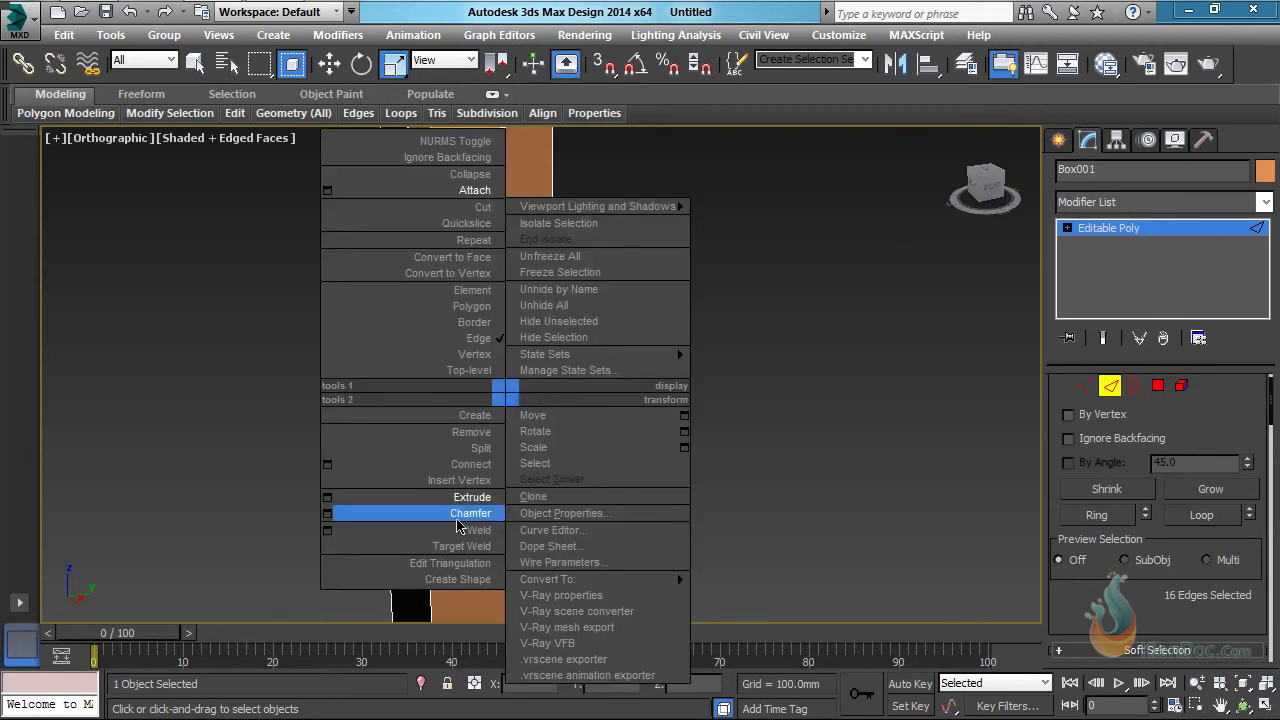
click(327, 513)
scroll(487, 397, up, 3)
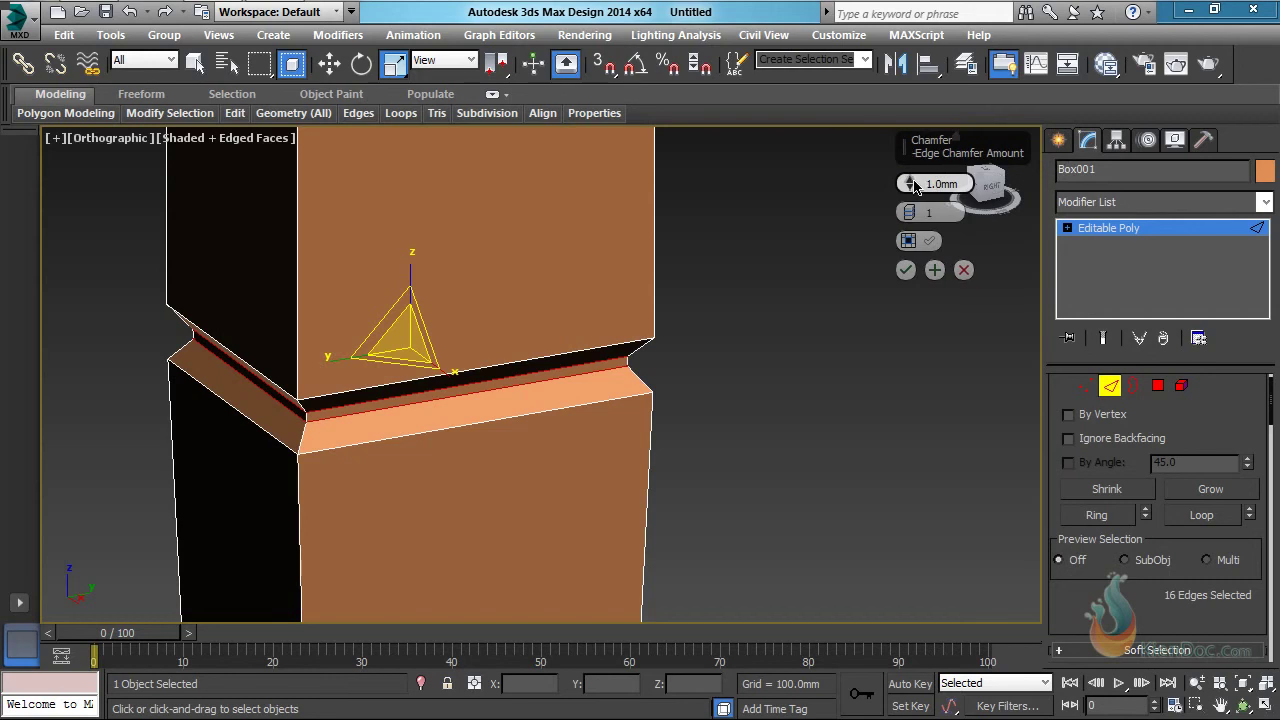
drag(913, 186, 913, 162)
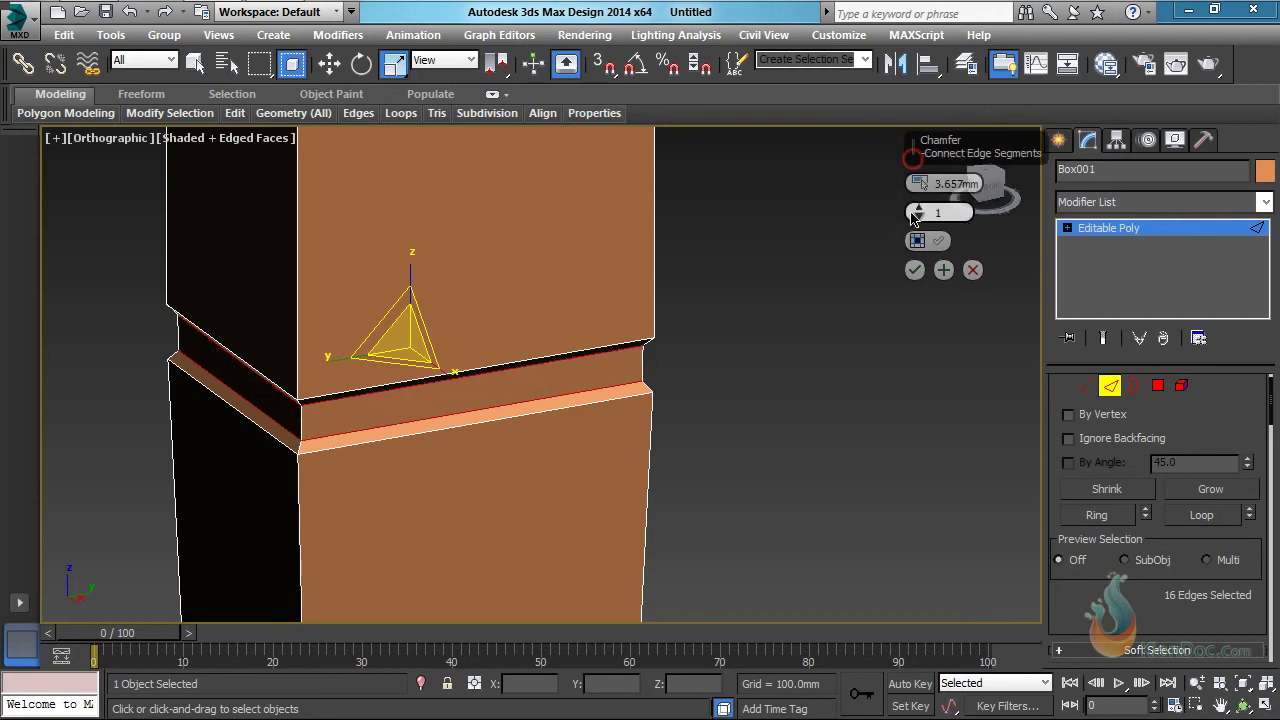
drag(918, 214, 914, 144)
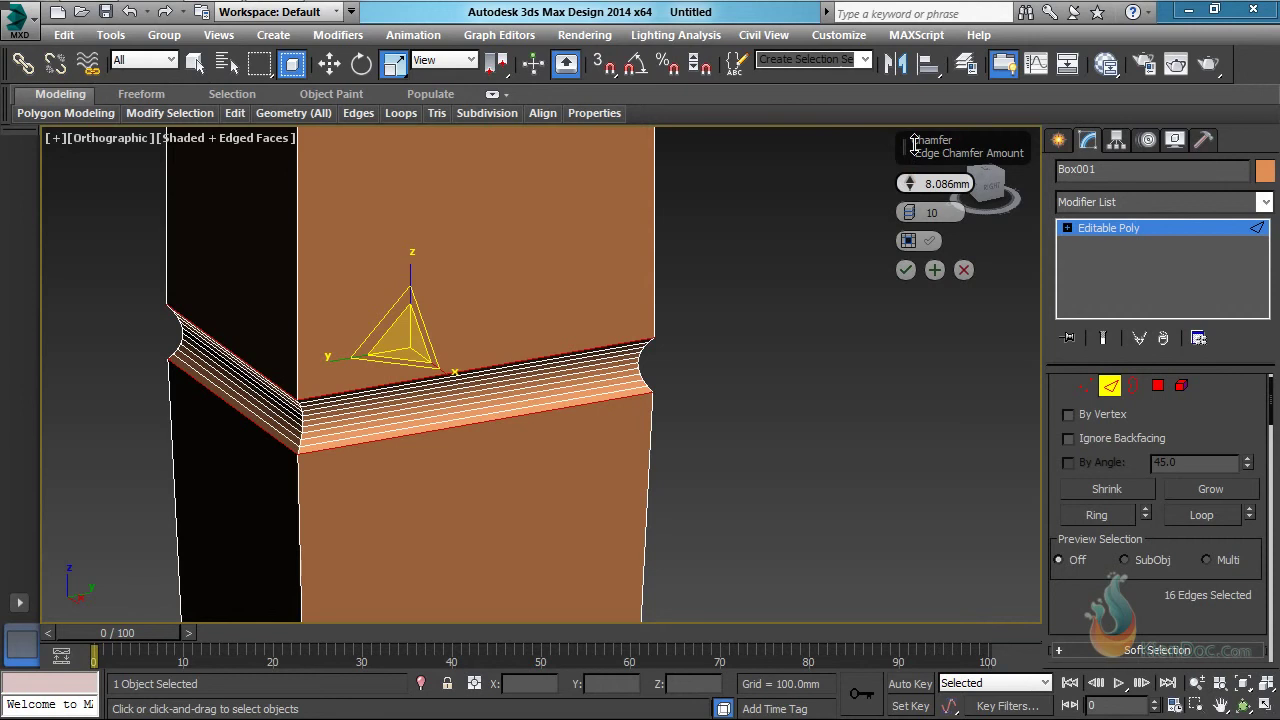
click(932, 270)
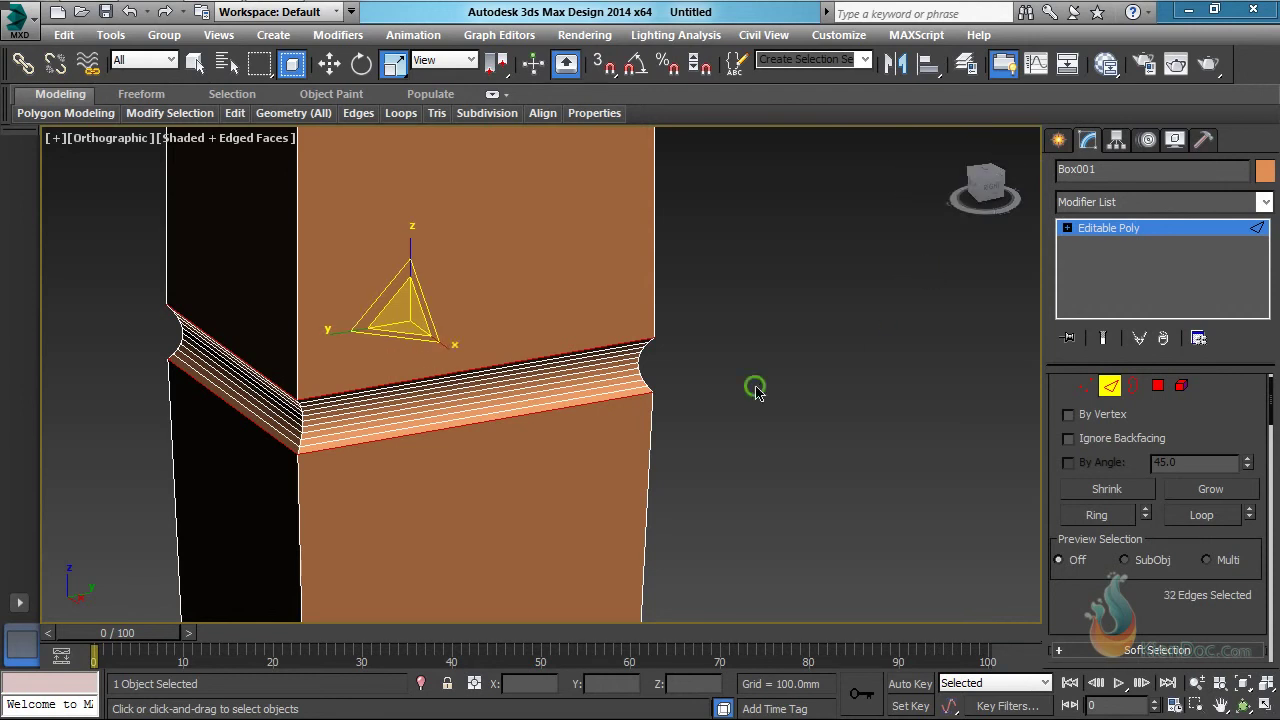
Step: Select all edges of the whole table
scroll(609, 420, down, 8)
alt+middle_drag(711, 402, 904, 397)
key(ctrl+a)
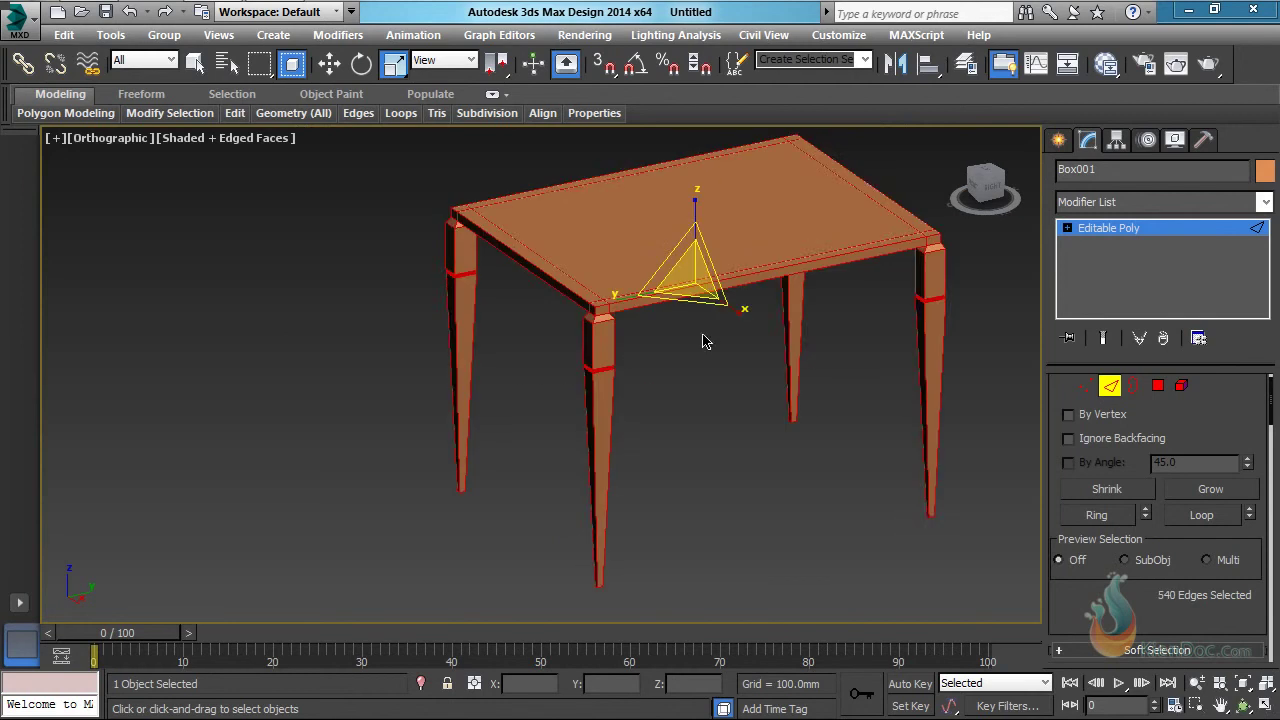
scroll(634, 371, up, 10)
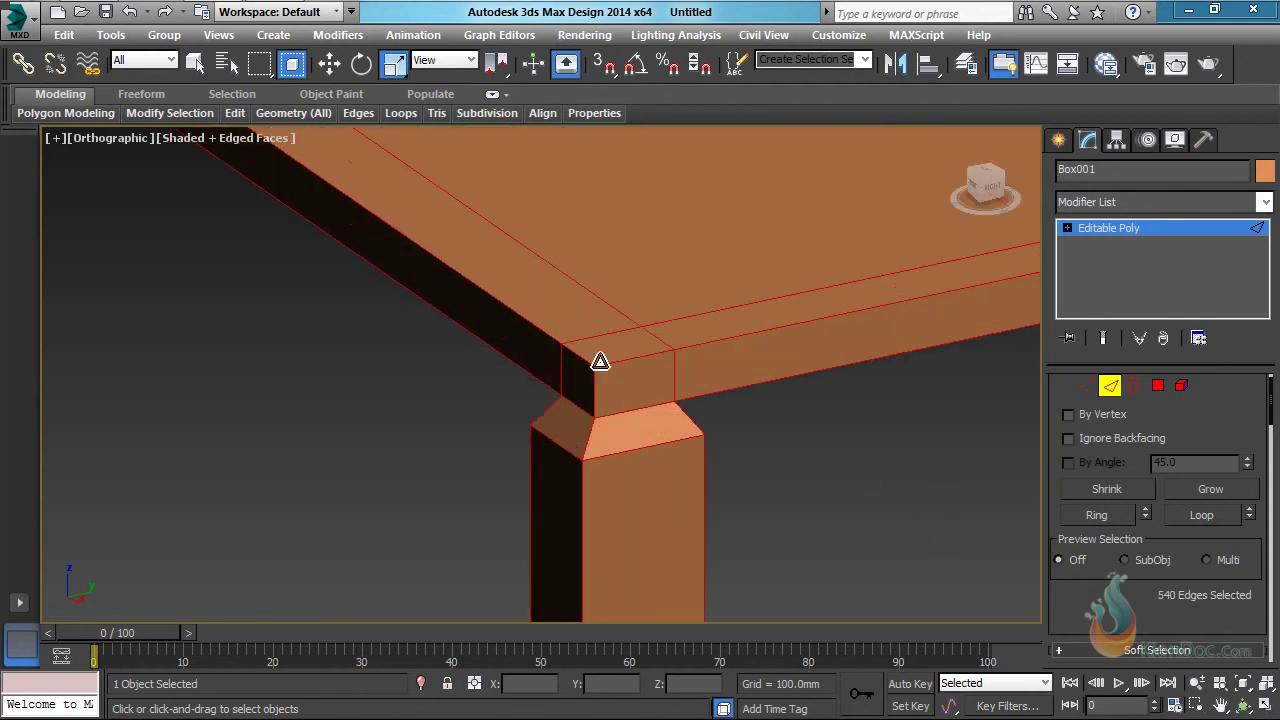
scroll(602, 362, up, 1)
scroll(571, 366, up, 2)
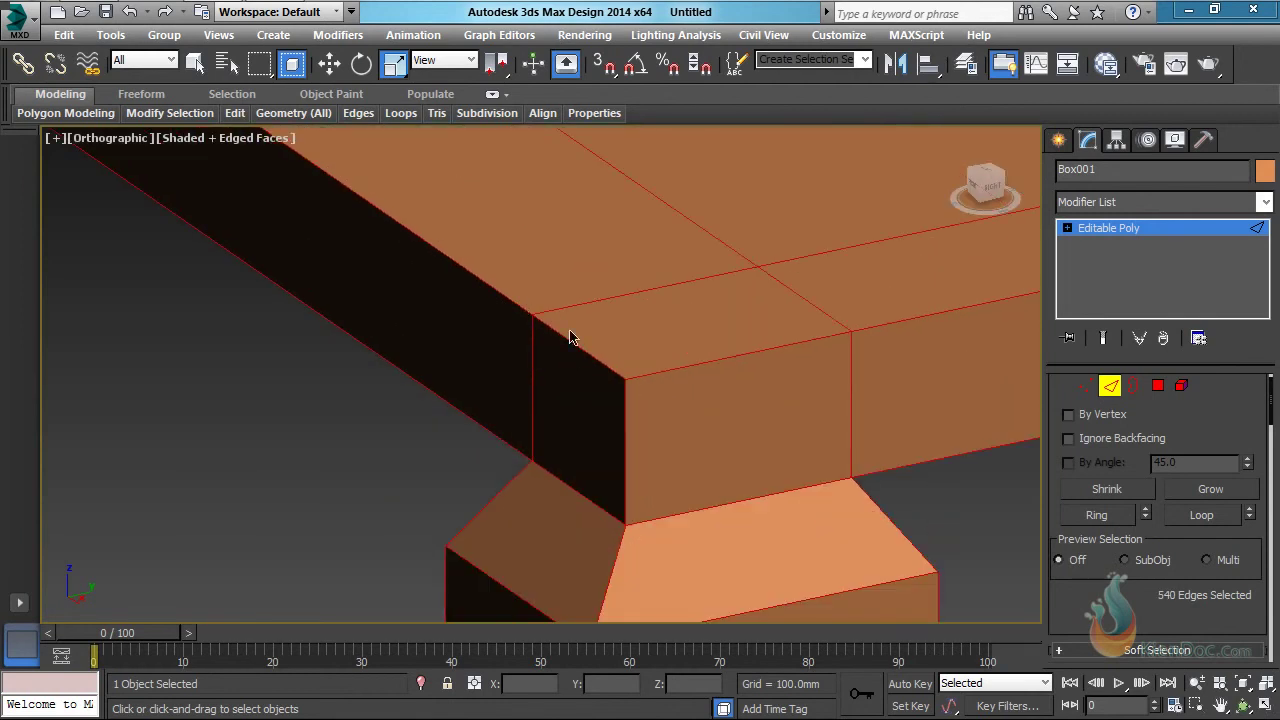
Step: Start a Chamfer on all table edges with an amount of 0.736 mm and 1 segment
right_click(639, 369)
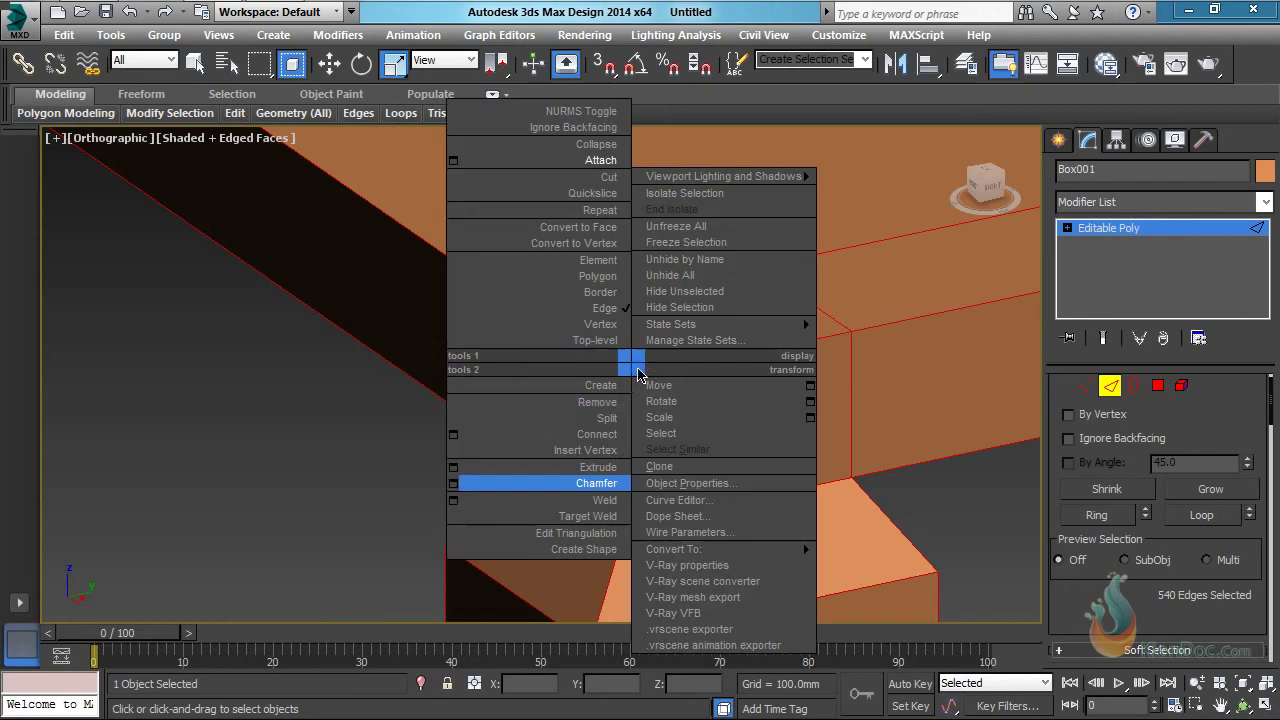
click(453, 484)
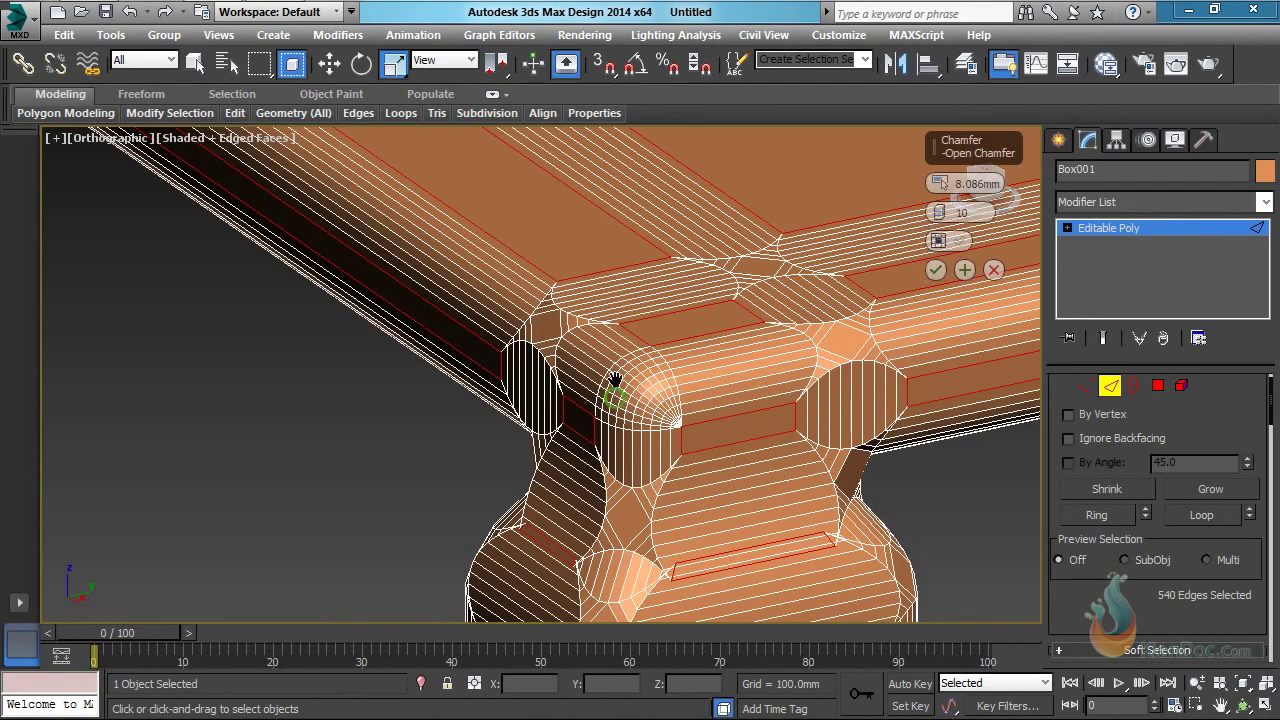
scroll(614, 380, down, 10)
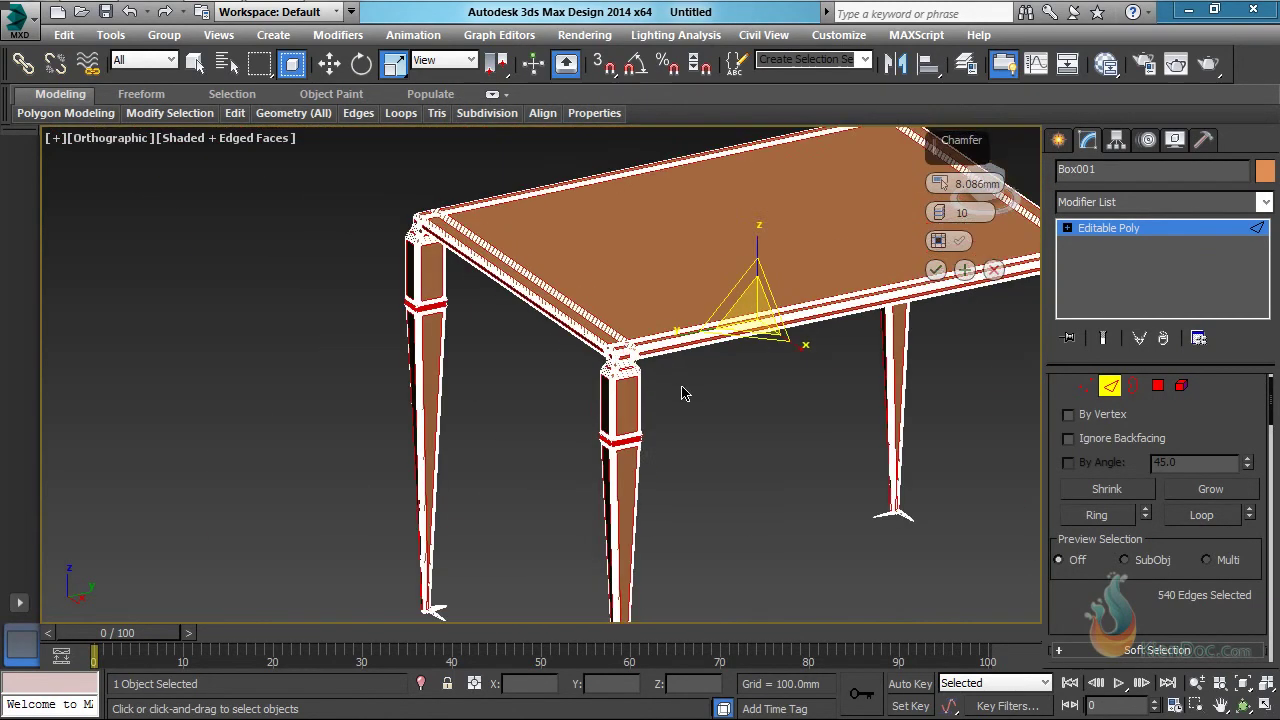
scroll(681, 393, up, 5)
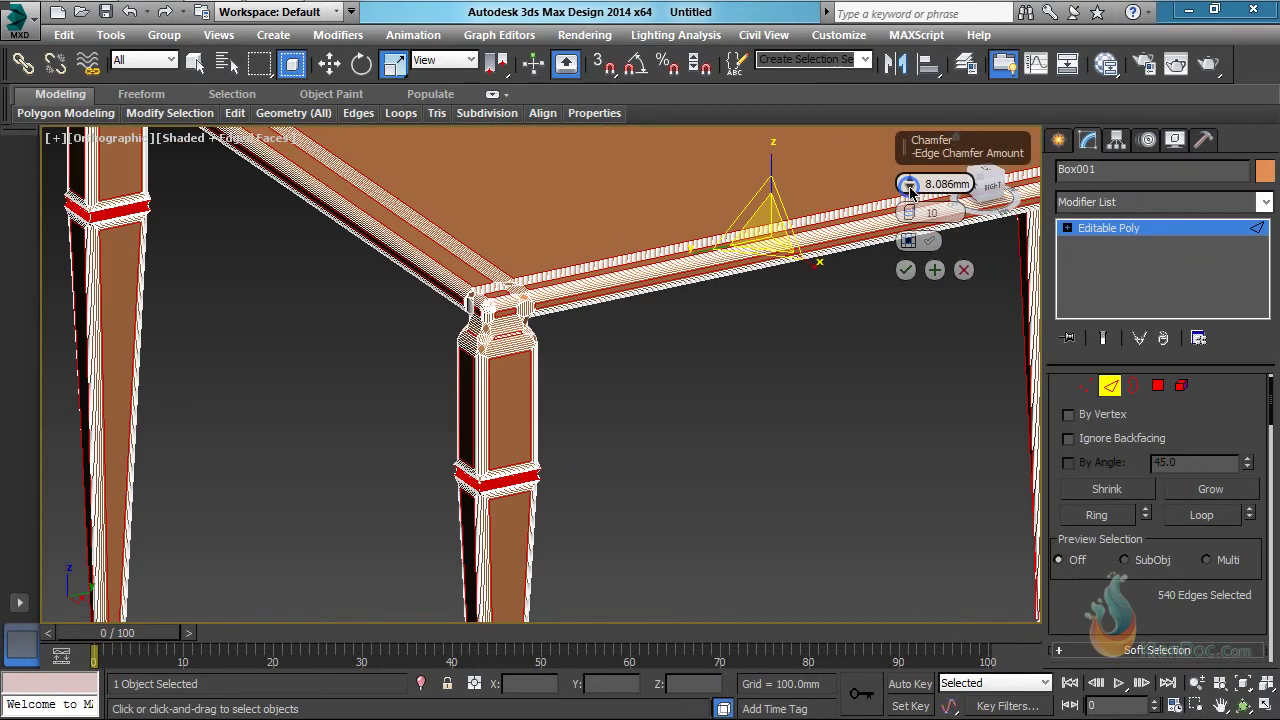
right_click(910, 186)
scroll(640, 275, up, 6)
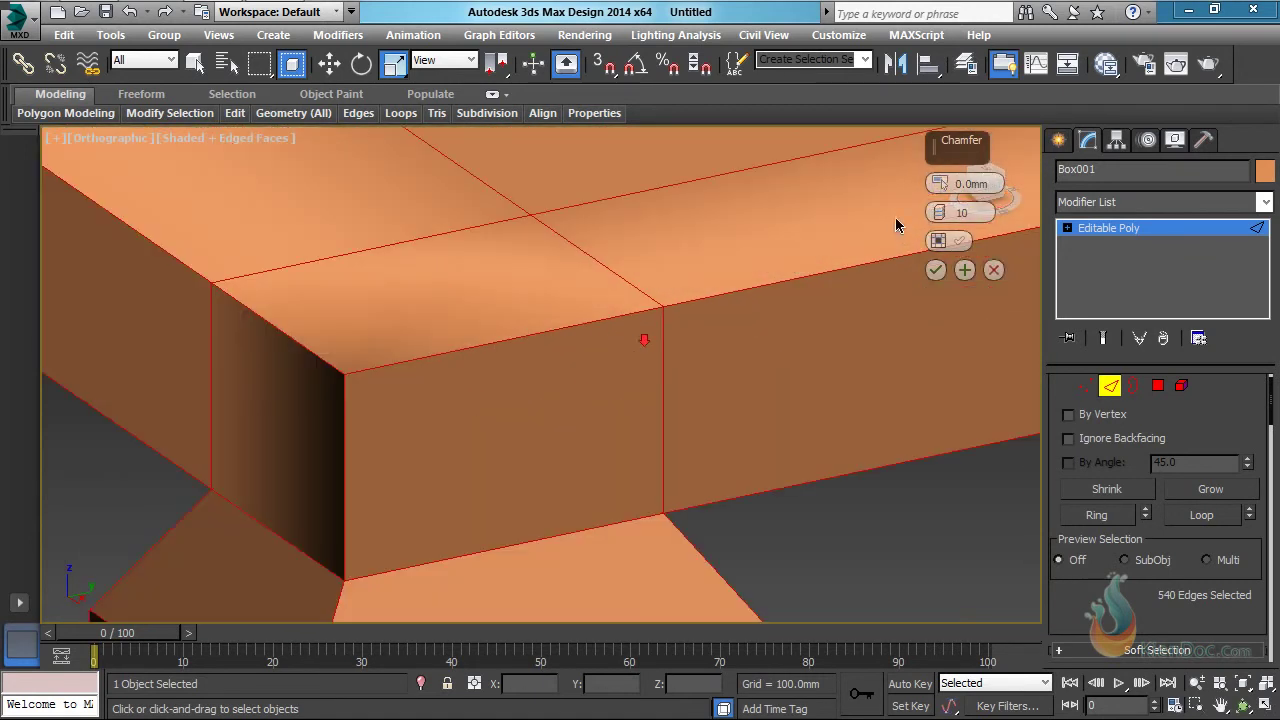
right_click(919, 214)
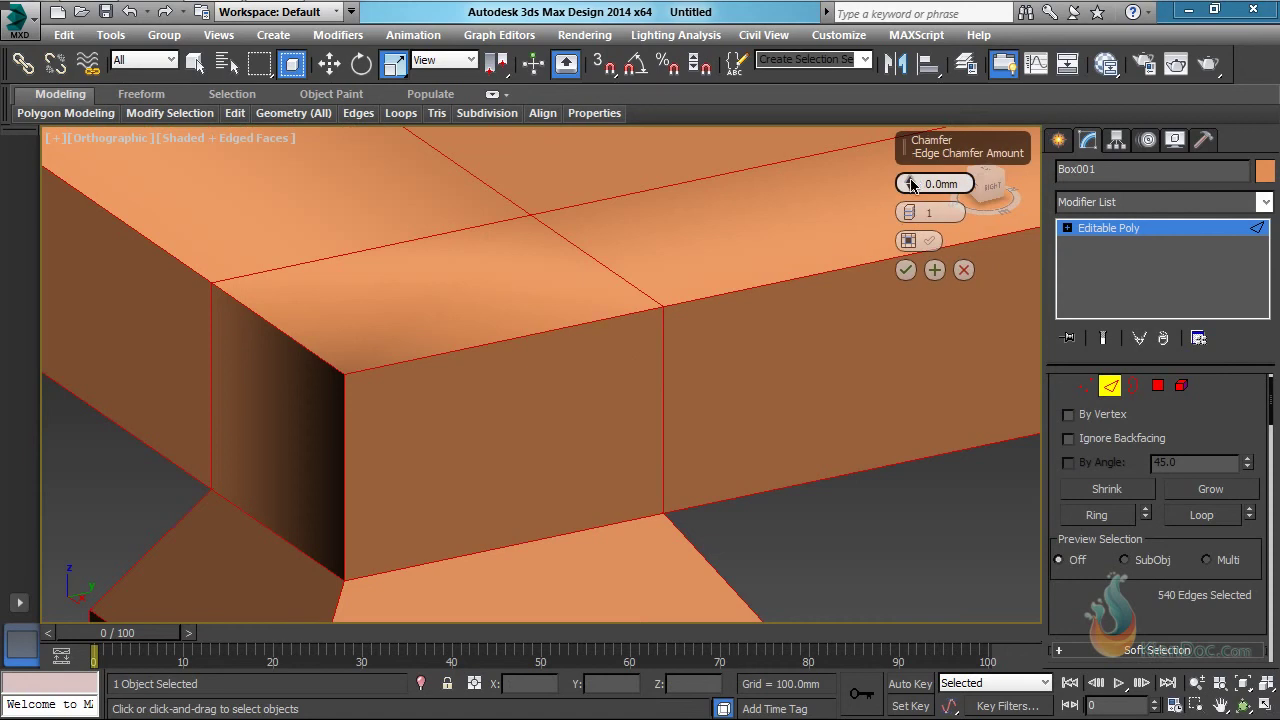
drag(910, 183, 941, 172)
middle_drag(683, 372, 703, 297)
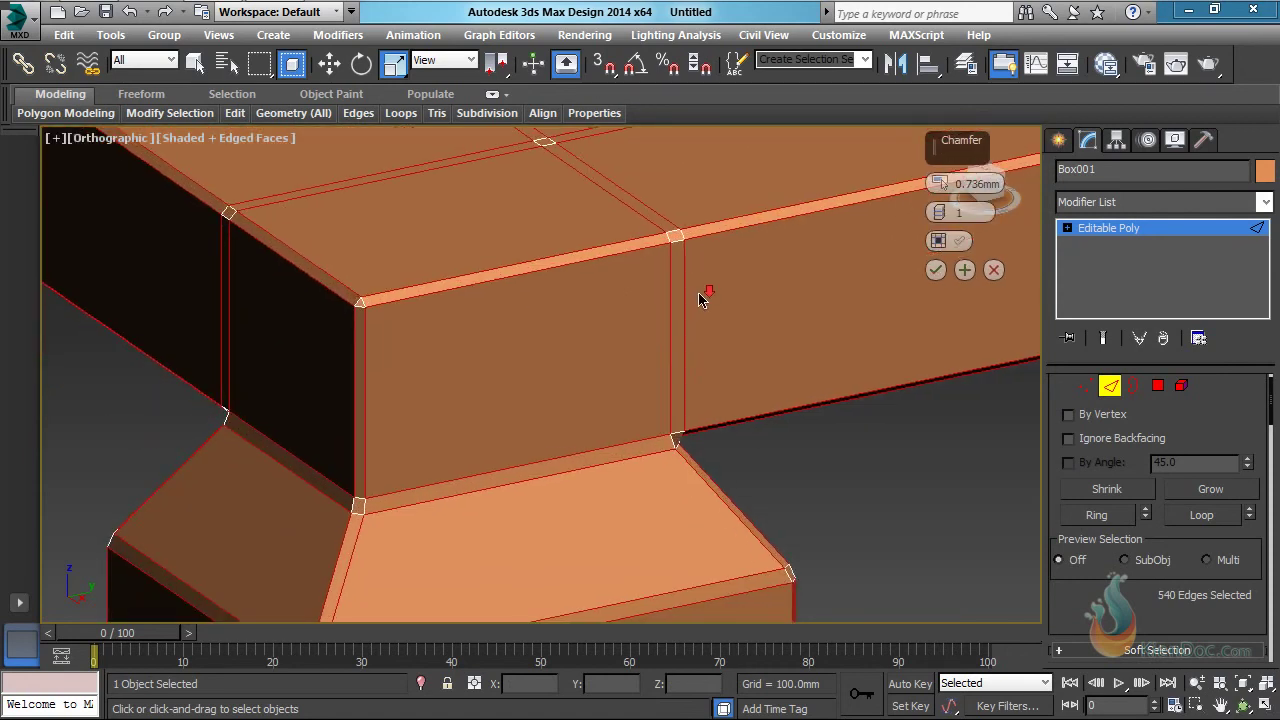
Step: Set the edge chamfer to 1.116 mm with 3 segments, checking it at a leg's foot, and apply it
scroll(703, 303, down, 7)
middle_drag(728, 454, 671, 206)
middle_drag(680, 486, 676, 316)
scroll(636, 498, up, 2)
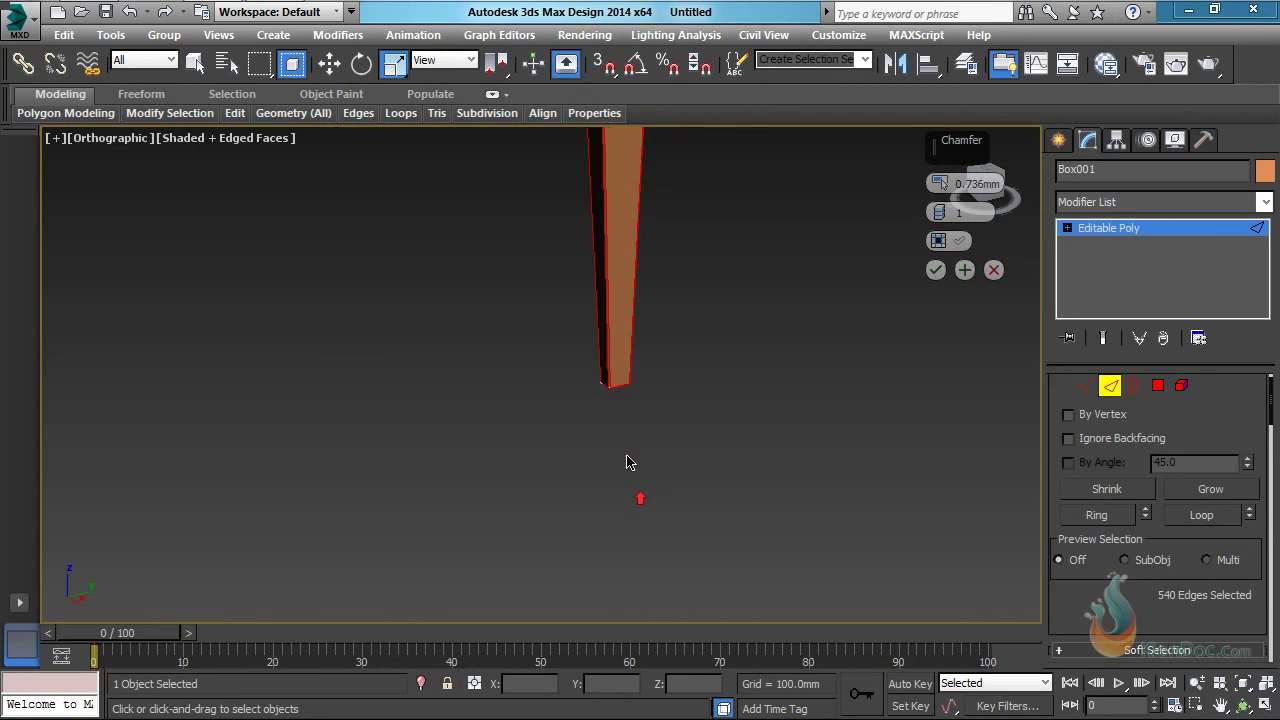
scroll(615, 378, up, 4)
scroll(623, 387, up, 2)
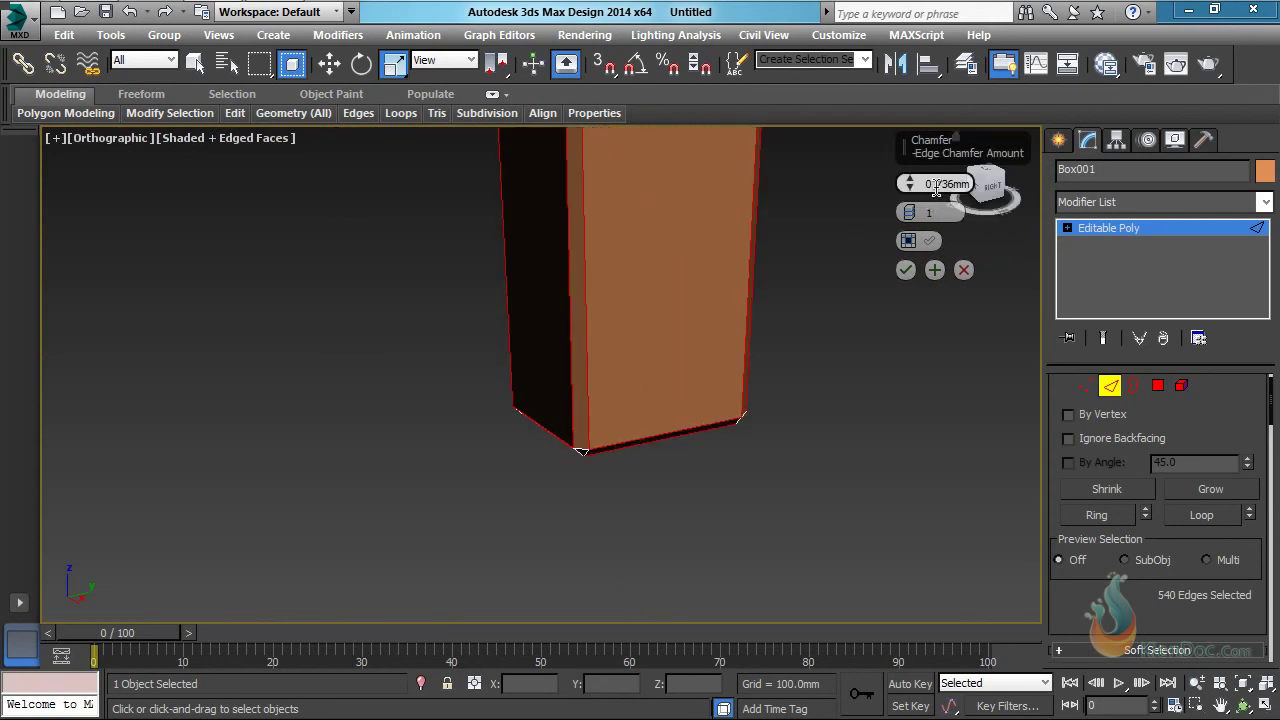
mouse_move(912, 185)
mouse_down()
mouse_move(912, 172)
mouse_move(920, 195)
mouse_up()
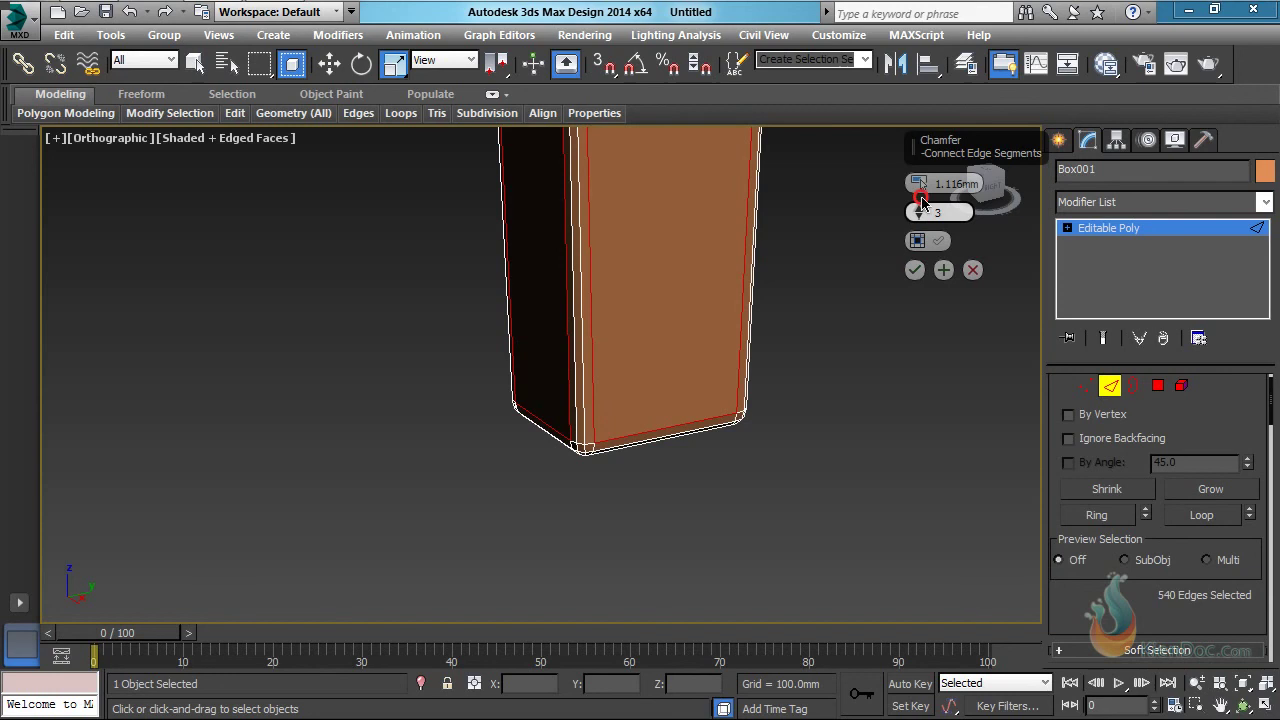
click(916, 270)
Step: Leave edge editing, deselect the table and turn off the edged-faces display to show the whole model in plain shading
middle_drag(855, 353, 698, 492)
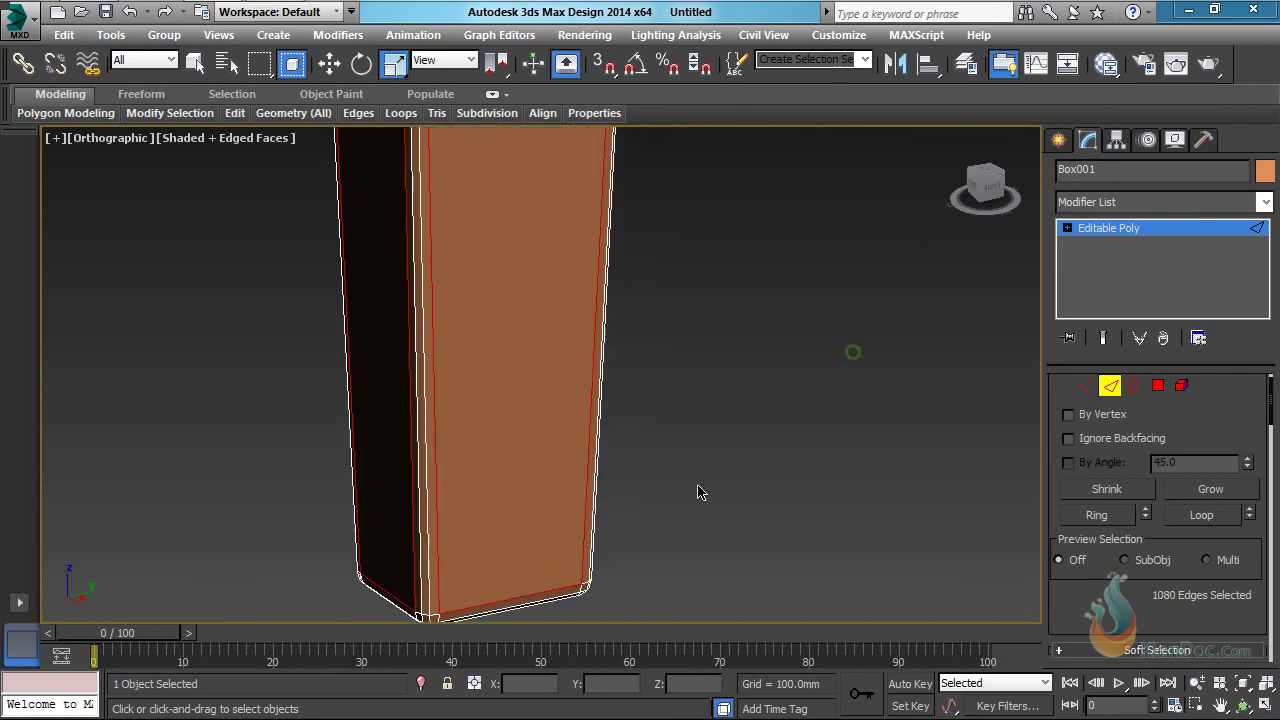
scroll(698, 492, down, 10)
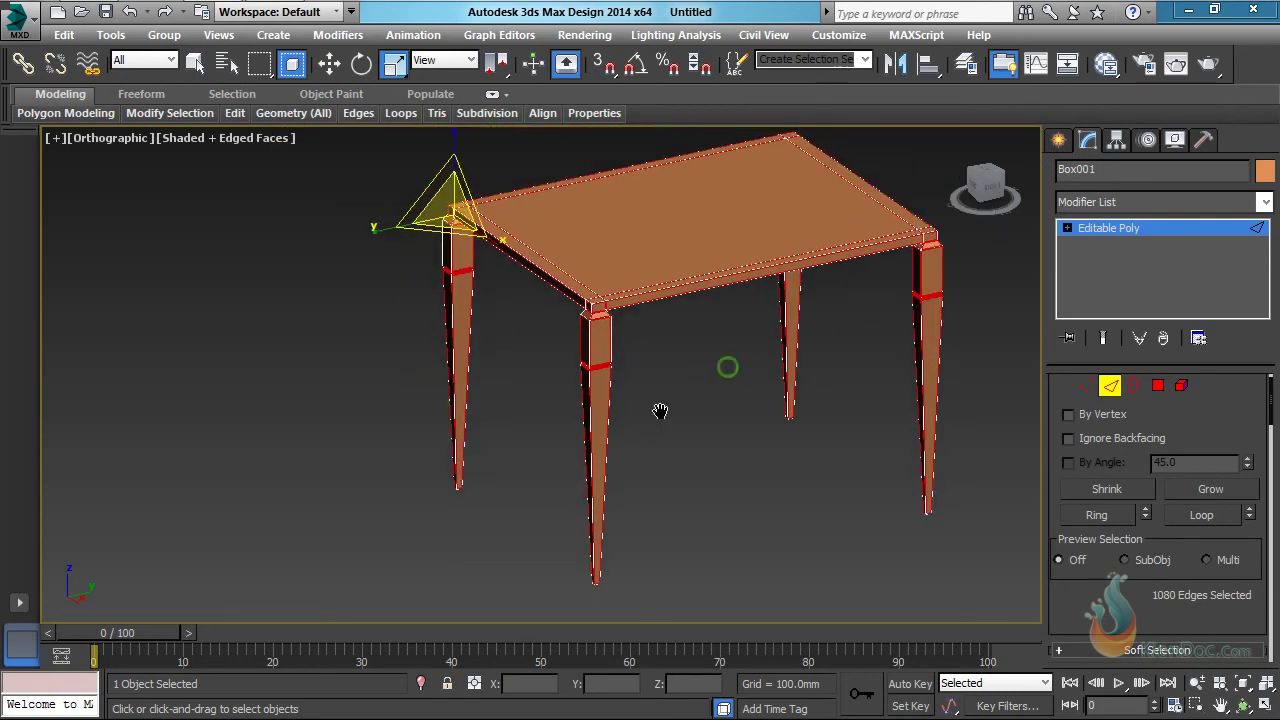
middle_drag(660, 411, 557, 422)
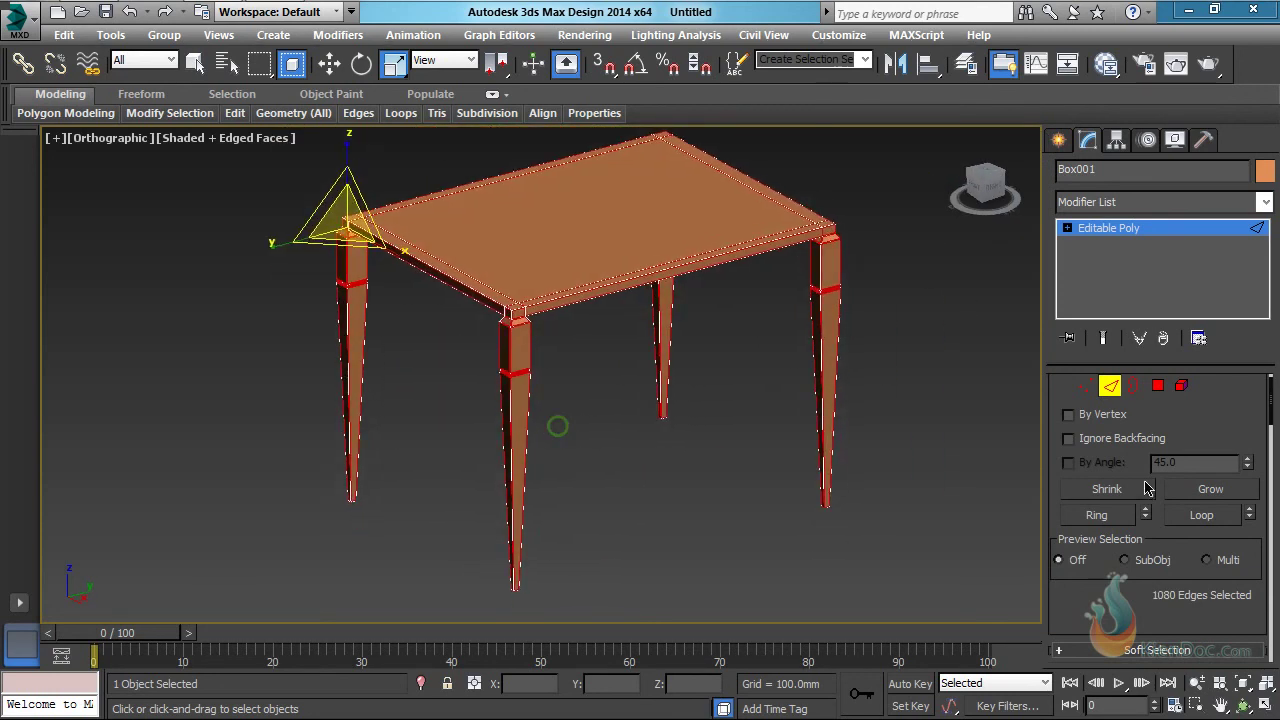
click(1059, 142)
click(937, 329)
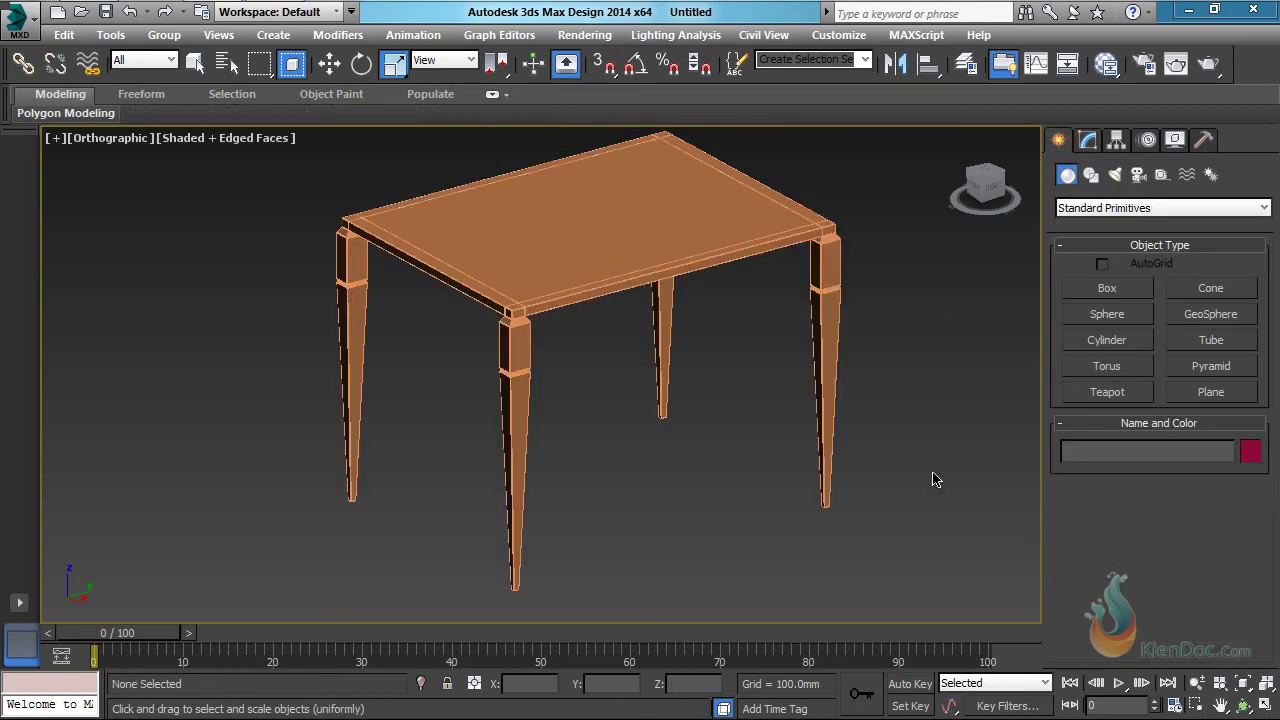
key(F4)
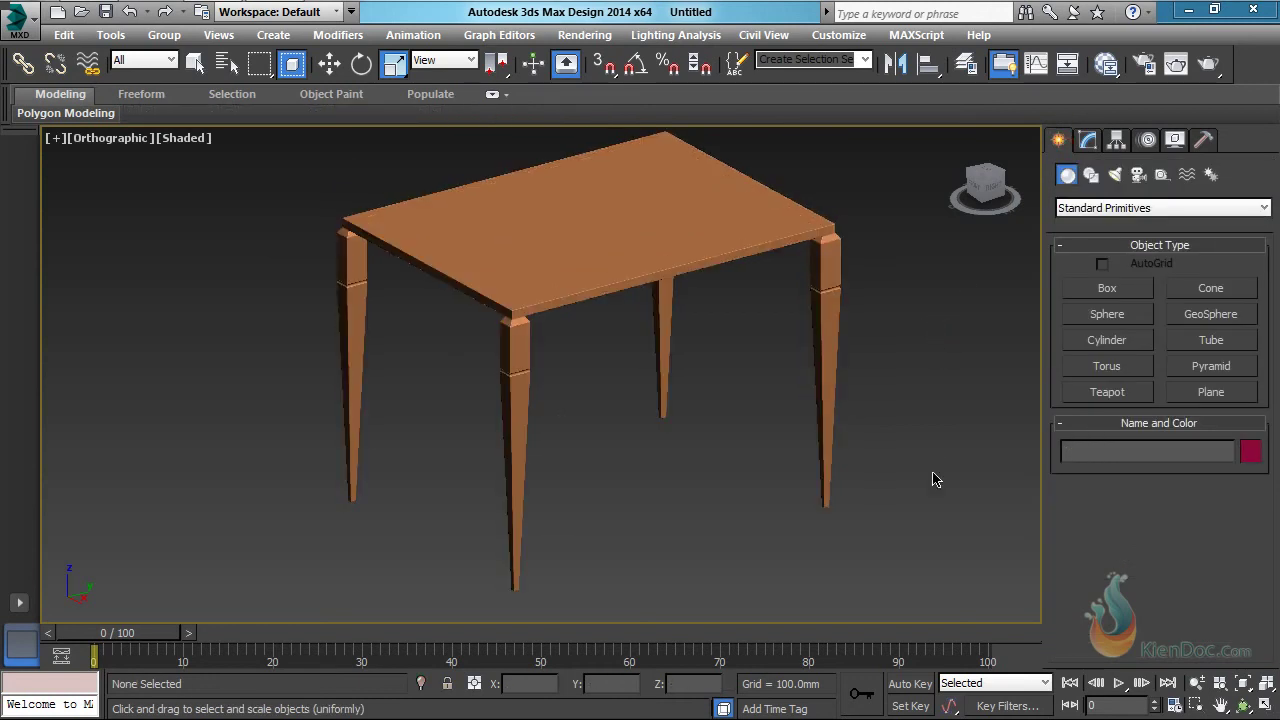